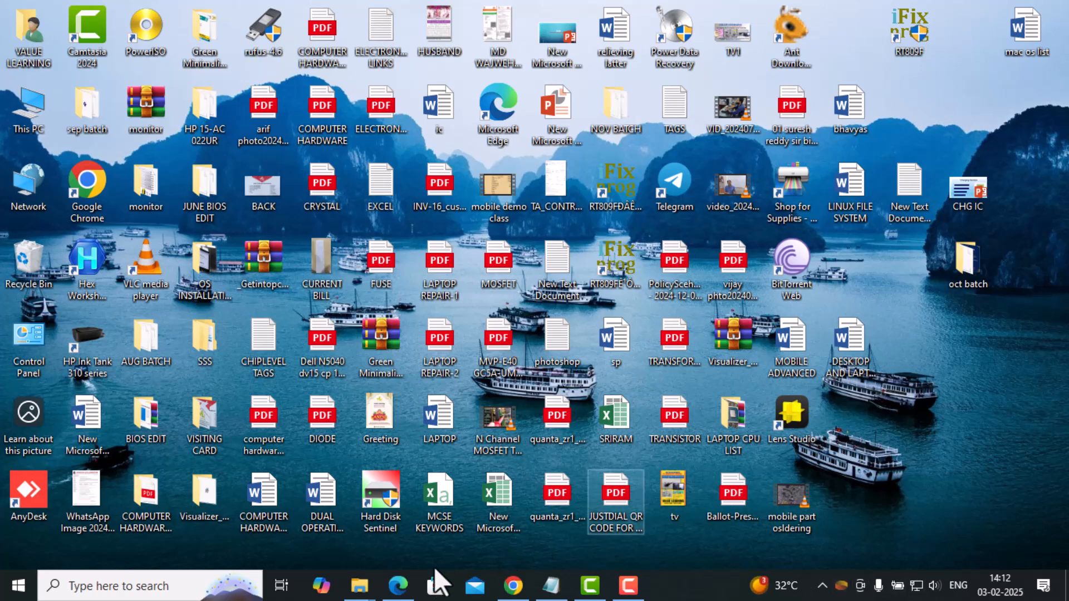
Inspect the contents of the 64GB (F:) USB drive from This PC, and minimize the file window.
mouse_move(362, 591)
double_click(34, 121)
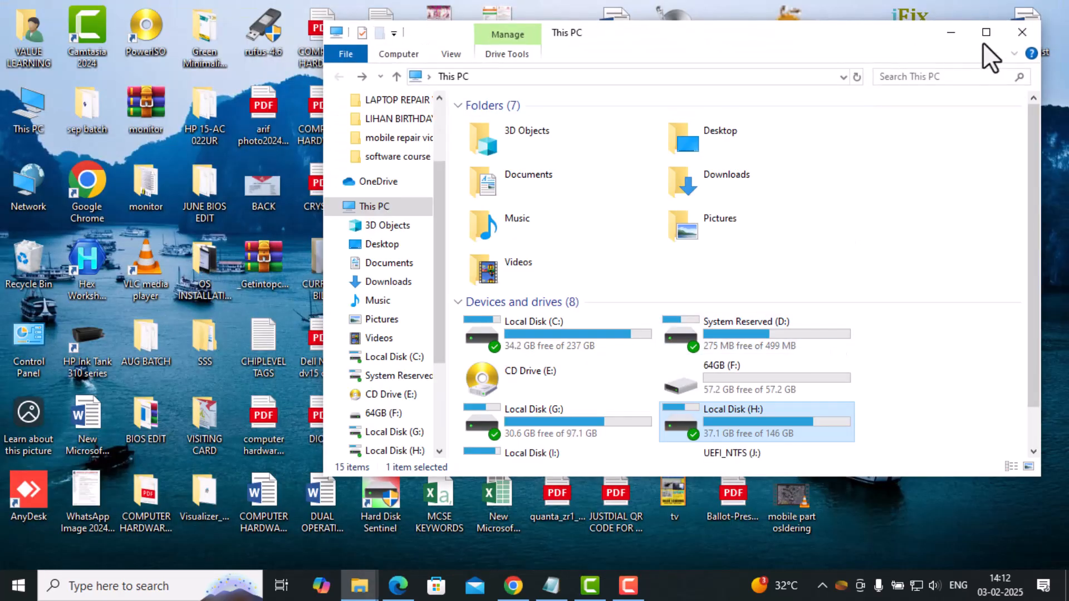
left_click(985, 32)
double_click(816, 223)
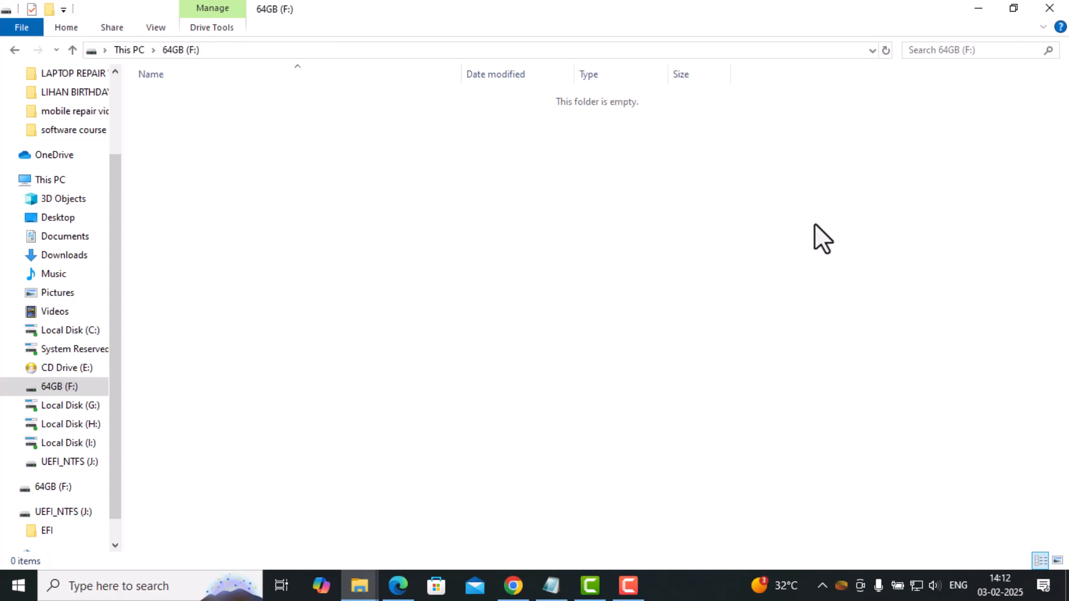
key("alt+Left")
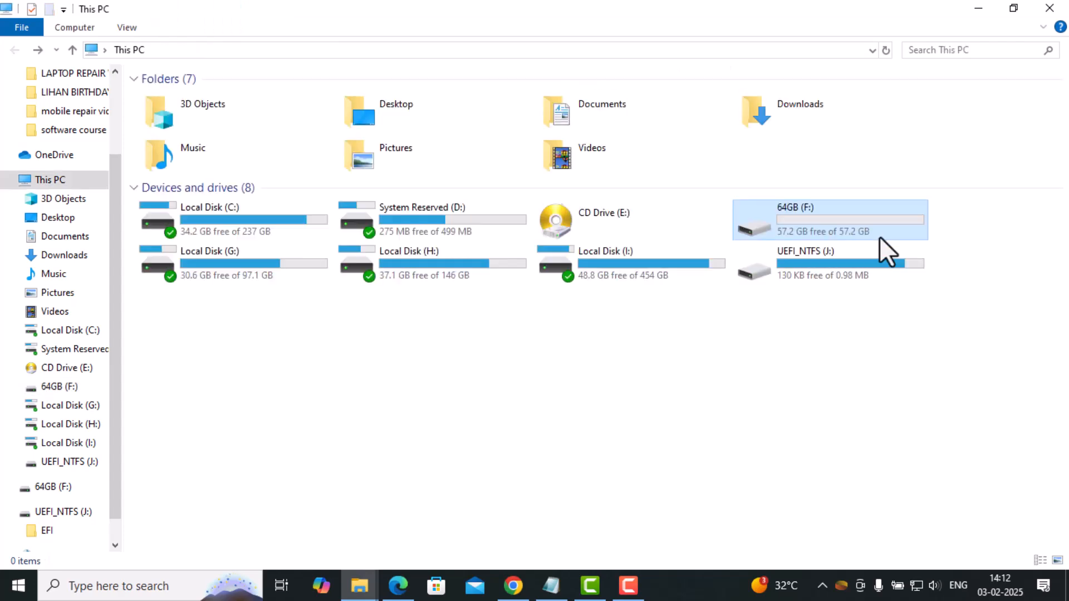
left_click(979, 9)
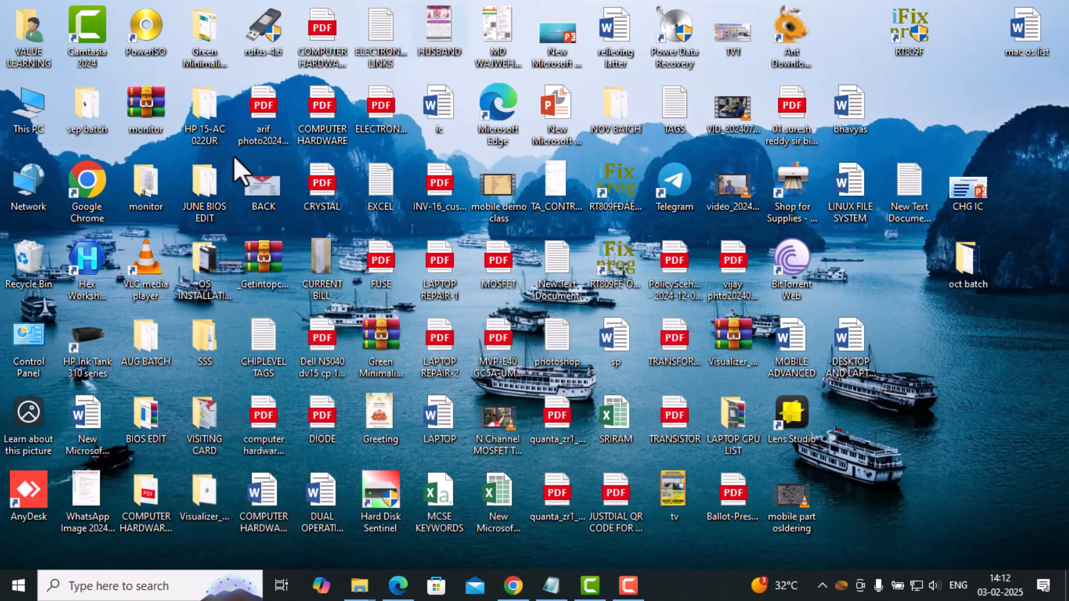
Switch to Microsoft Edge, open Google in a new tab and search for "ventoy".
left_click(385, 591)
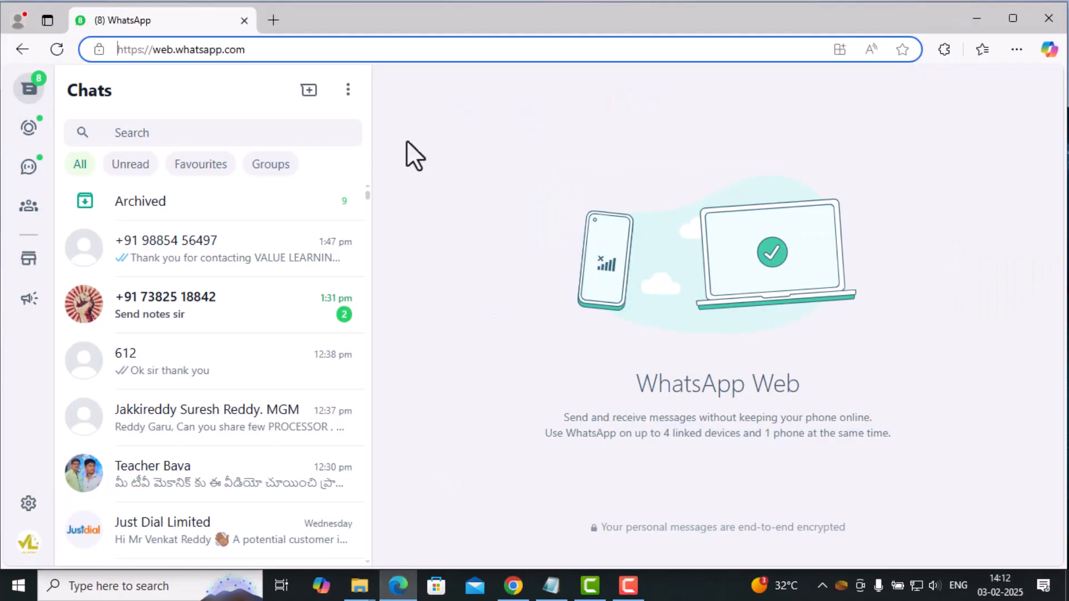
left_click(270, 23)
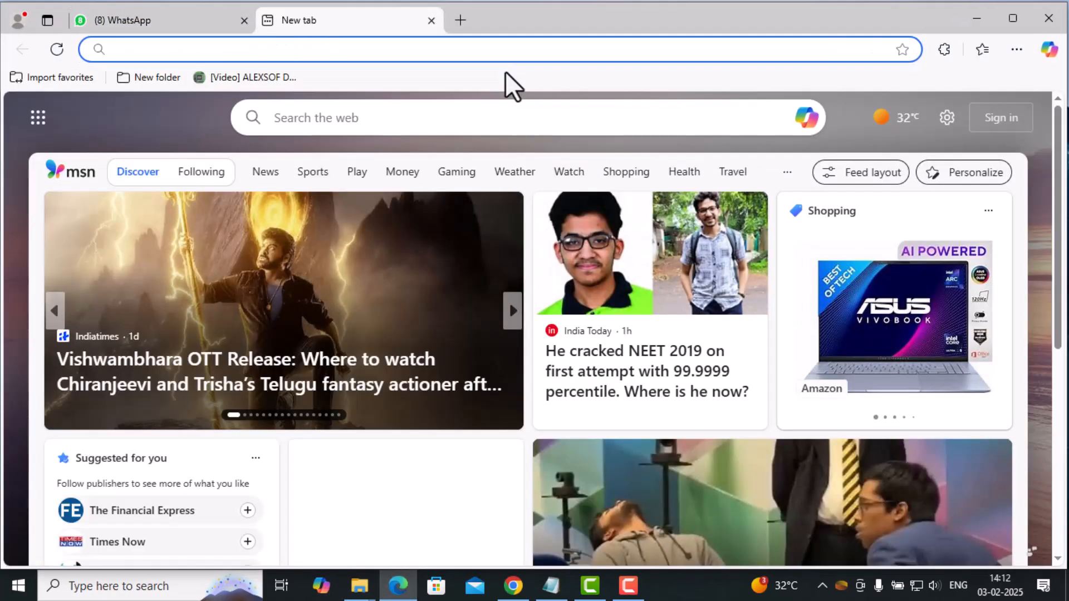
type("GO")
key("Return")
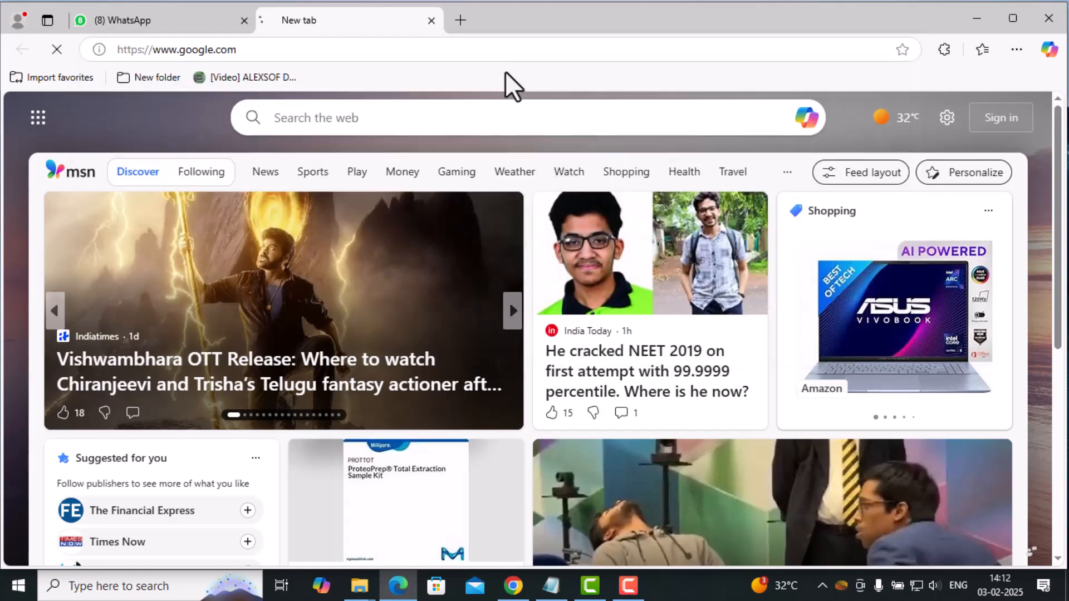
type("VENTO")
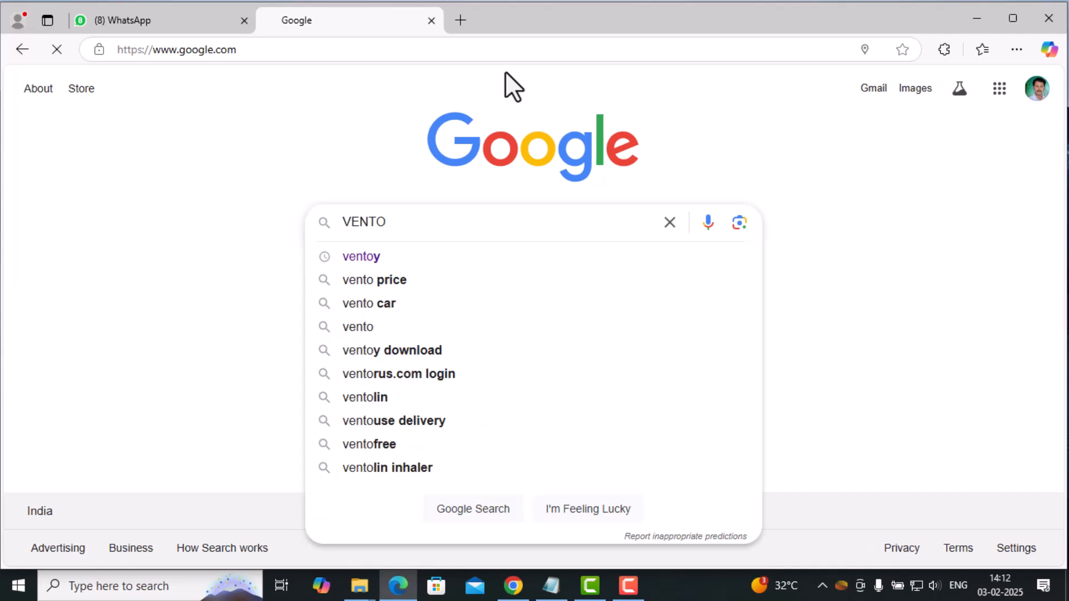
key("Down")
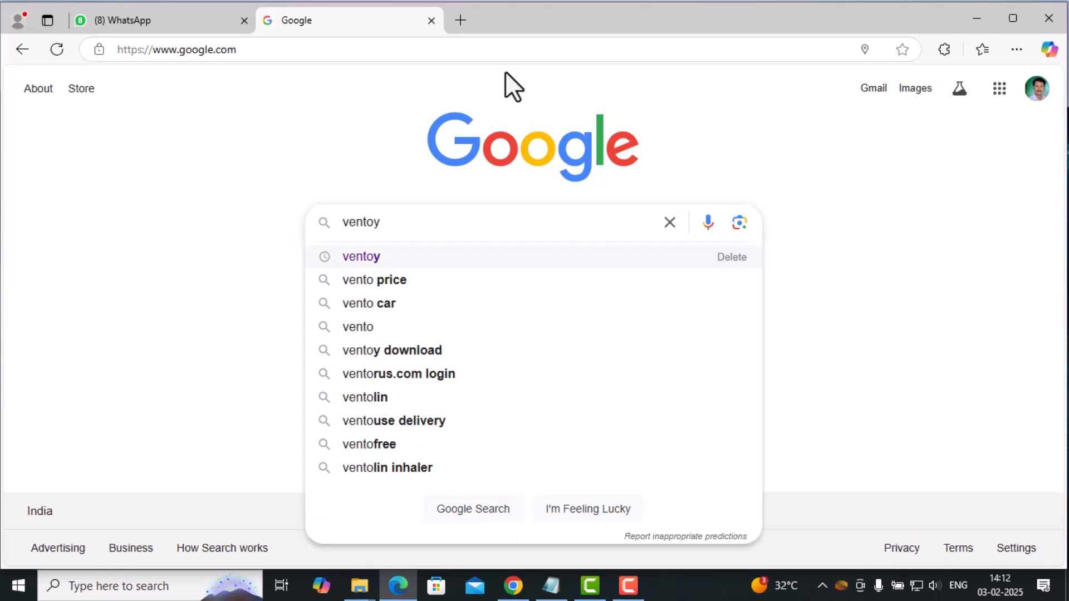
key("Return")
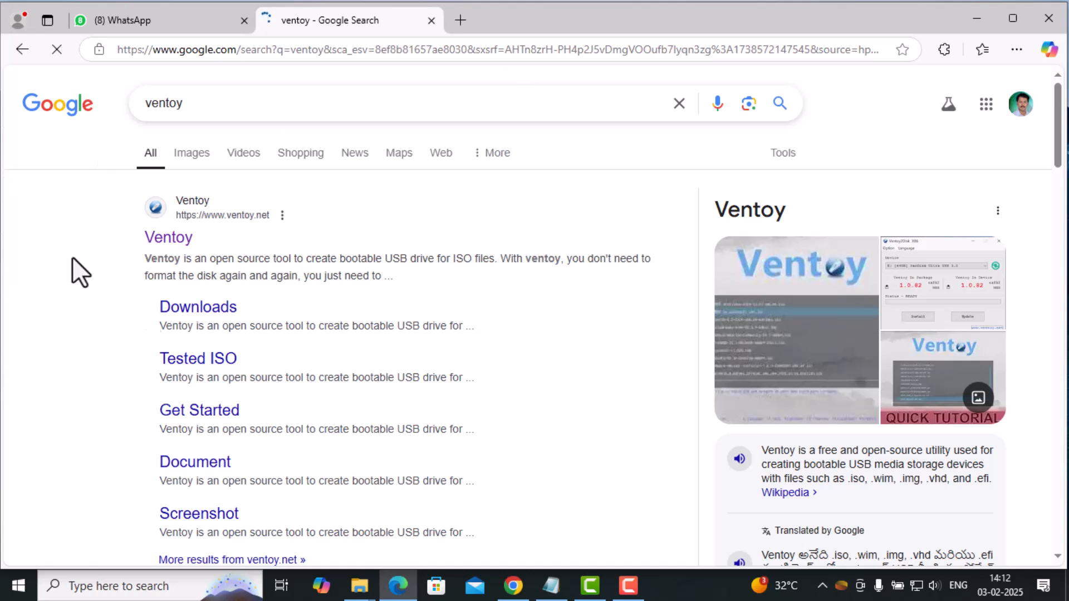
Download ventoy-1.1.00-windows.zip through the official Ventoy website and save it in the Downloads folder.
left_click(180, 242)
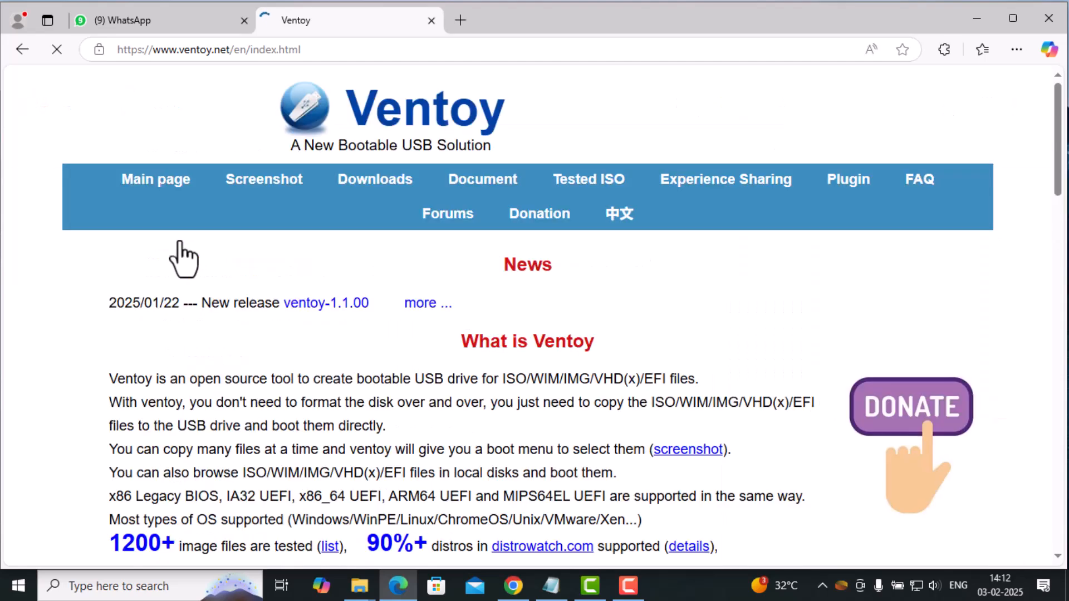
left_click(350, 190)
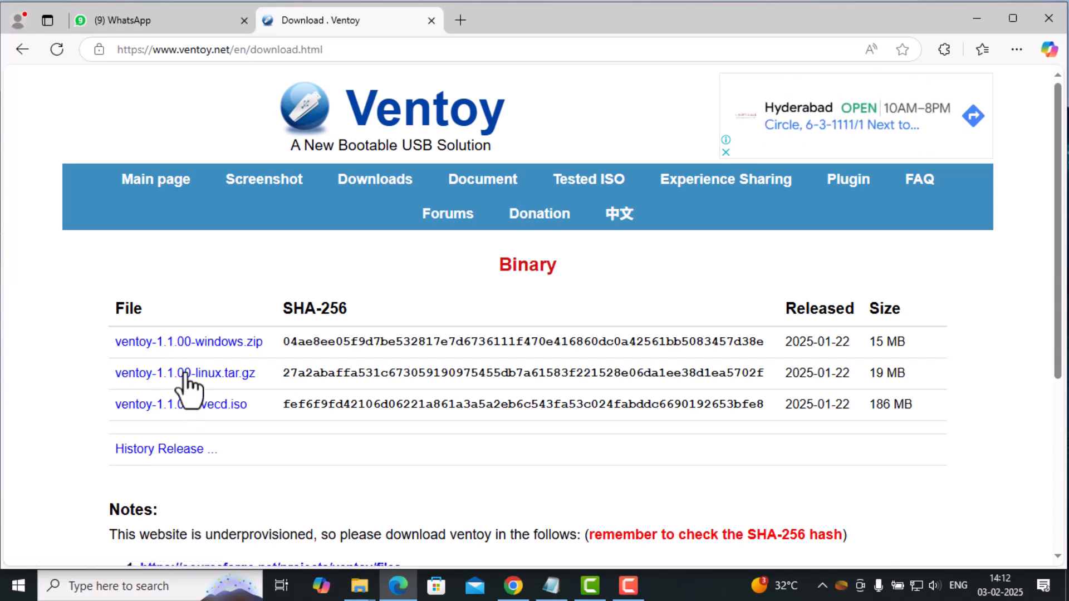
left_click(187, 341)
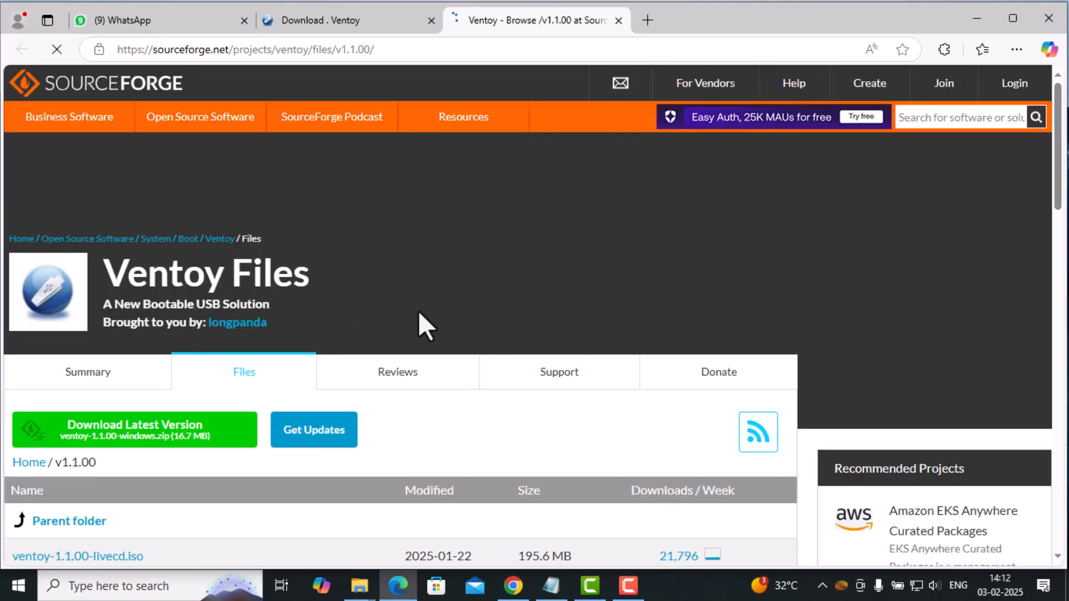
scroll(419, 310, "down", 4)
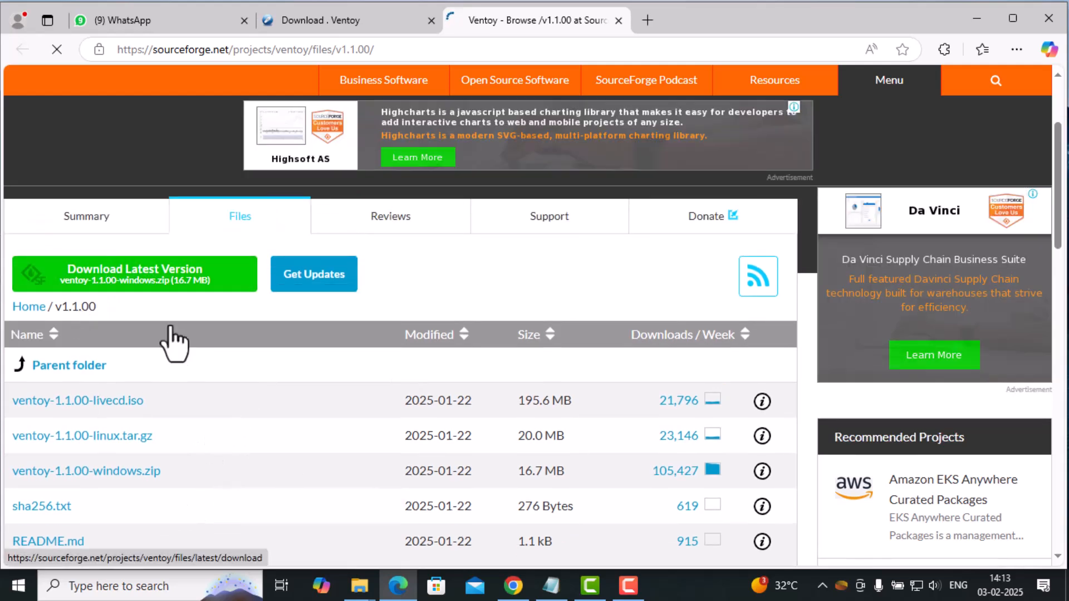
left_click(122, 281)
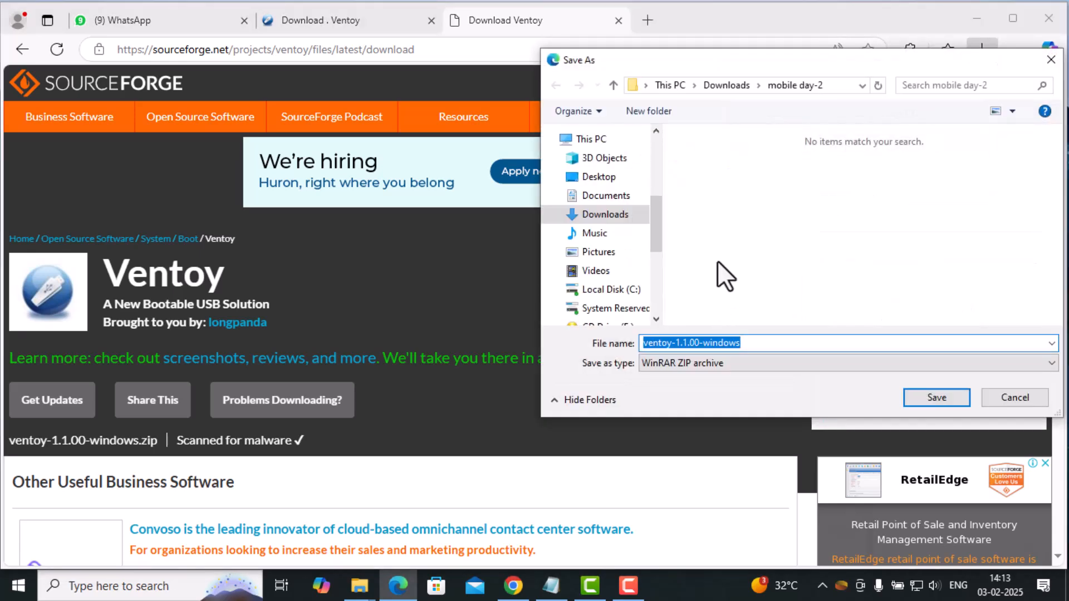
left_click(722, 88)
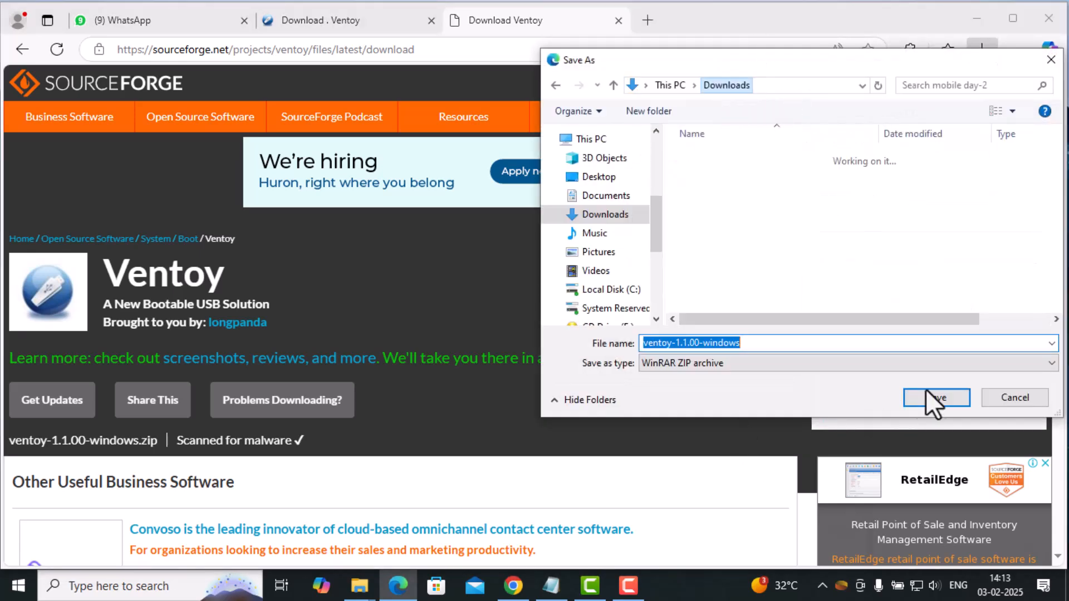
left_click(941, 398)
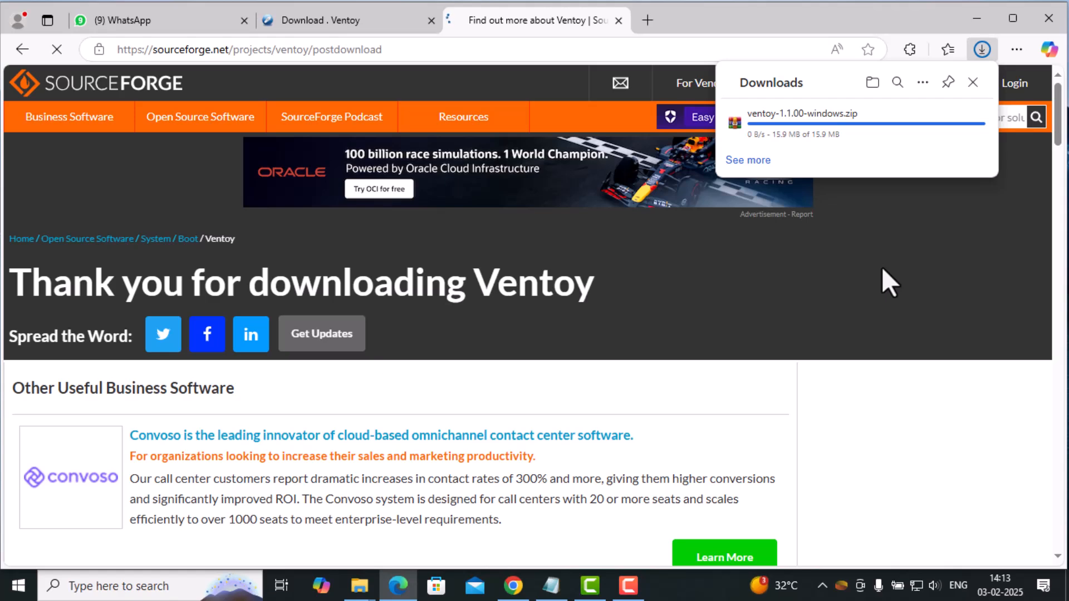
Check the progress of the Ventoy download in the browser's full download list.
mouse_move(867, 103)
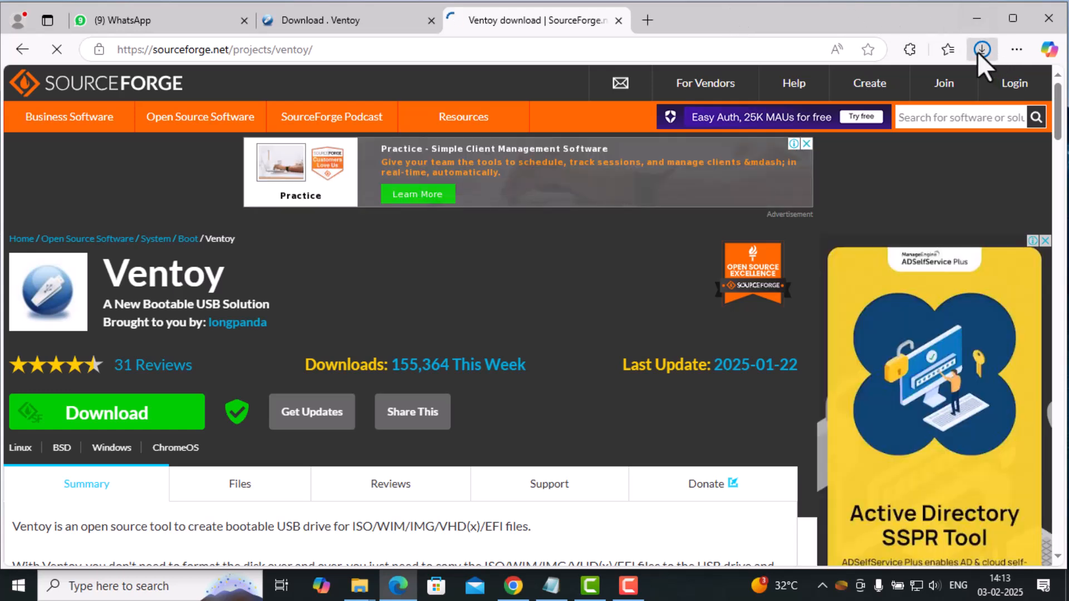
left_click(980, 51)
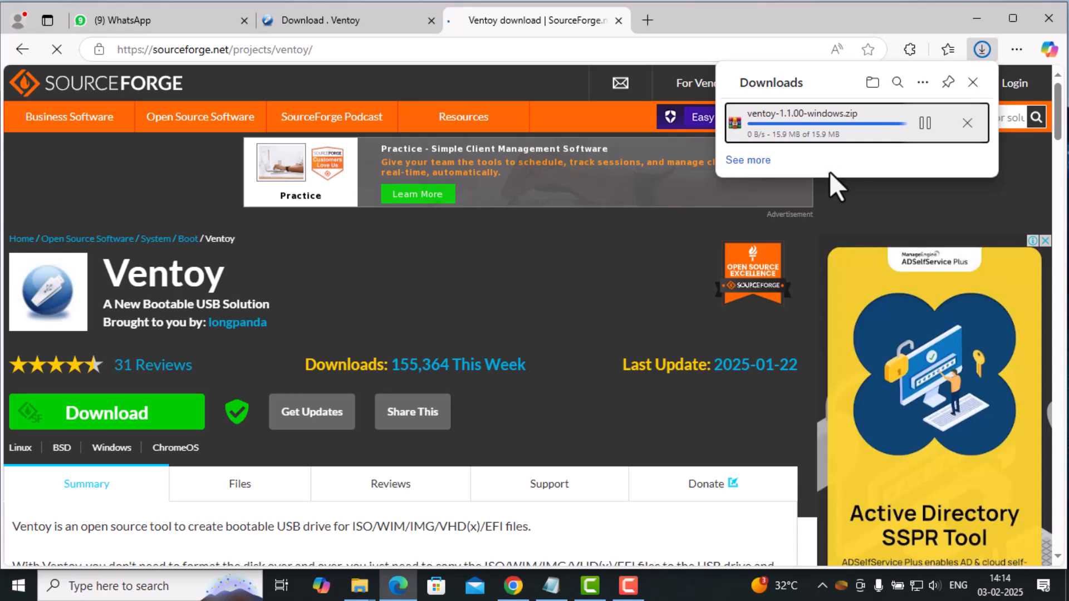
left_click(748, 161)
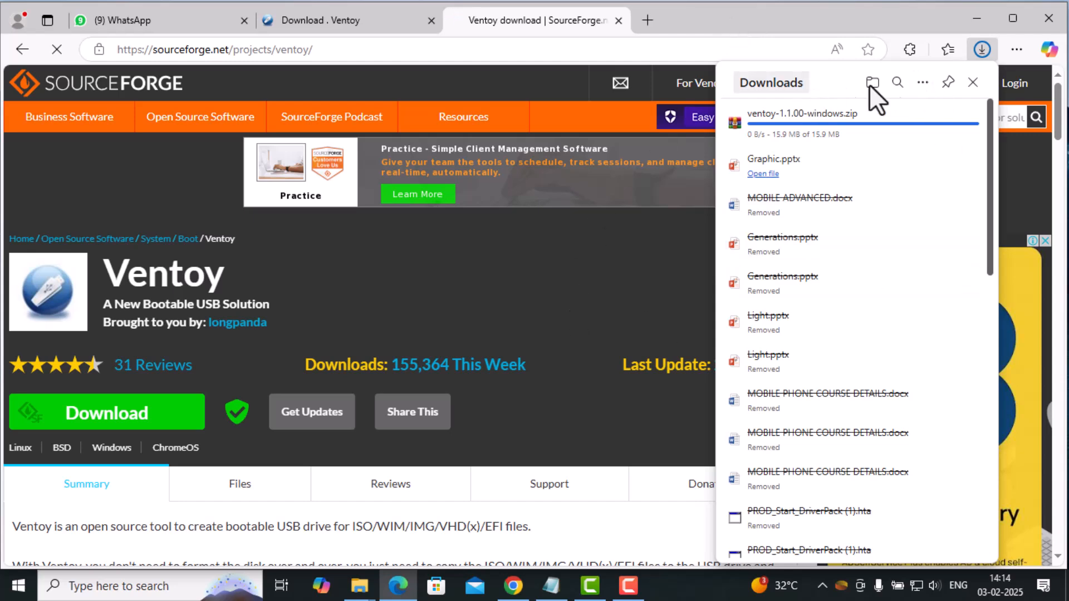
Clear all download history in the browser and minimize its window.
left_click(923, 83)
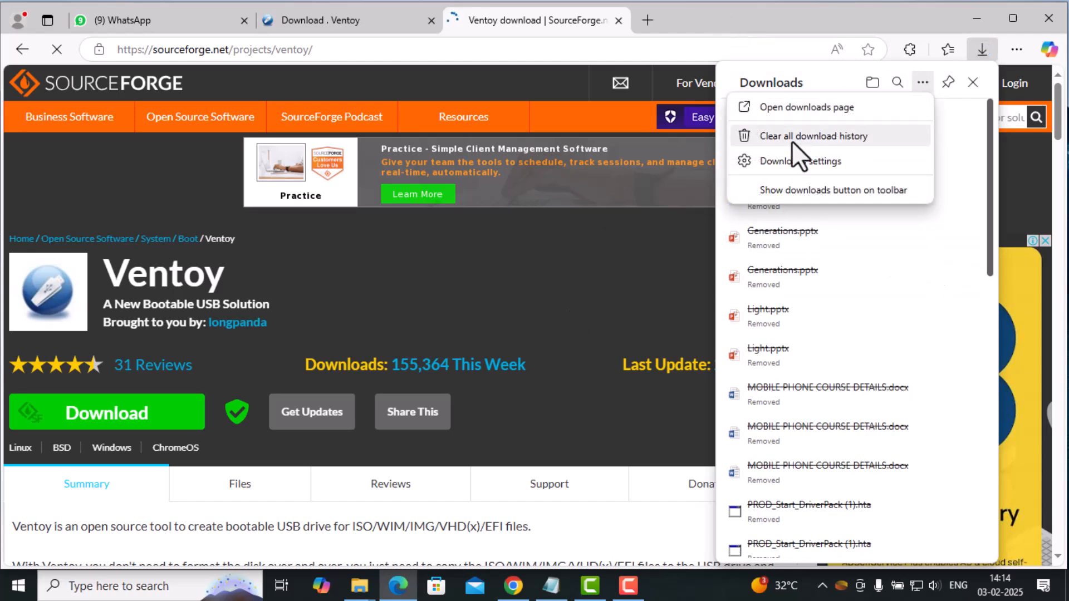
left_click(792, 139)
left_click(860, 360)
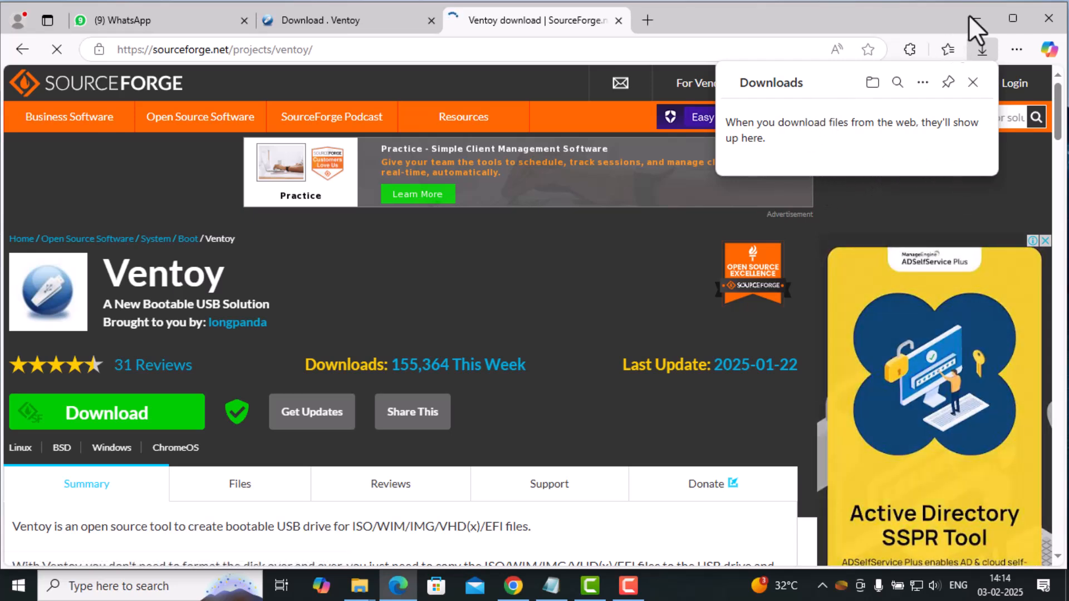
left_click(973, 82)
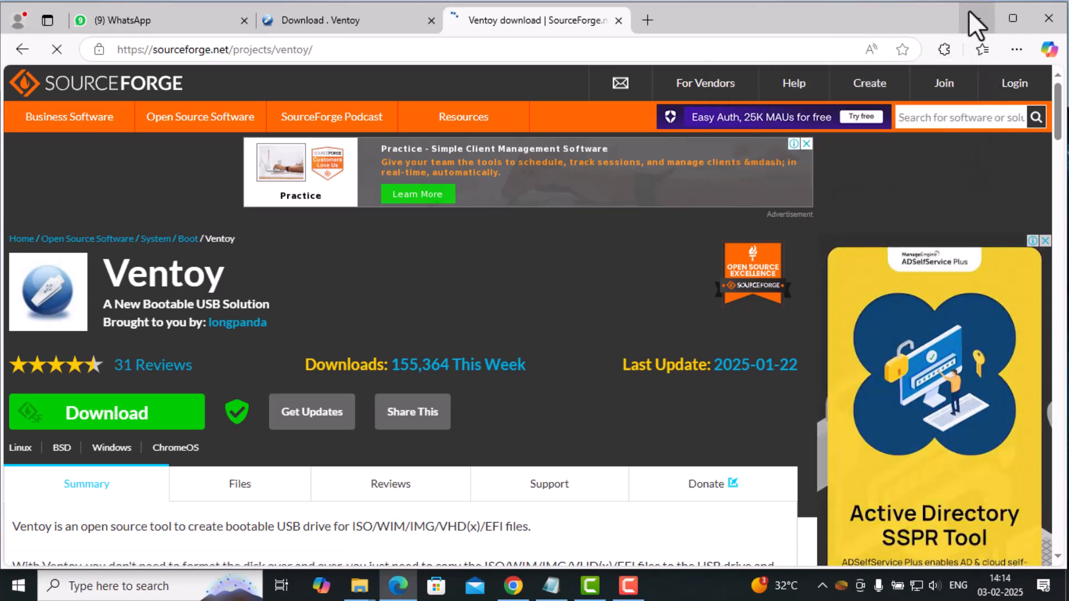
left_click(976, 20)
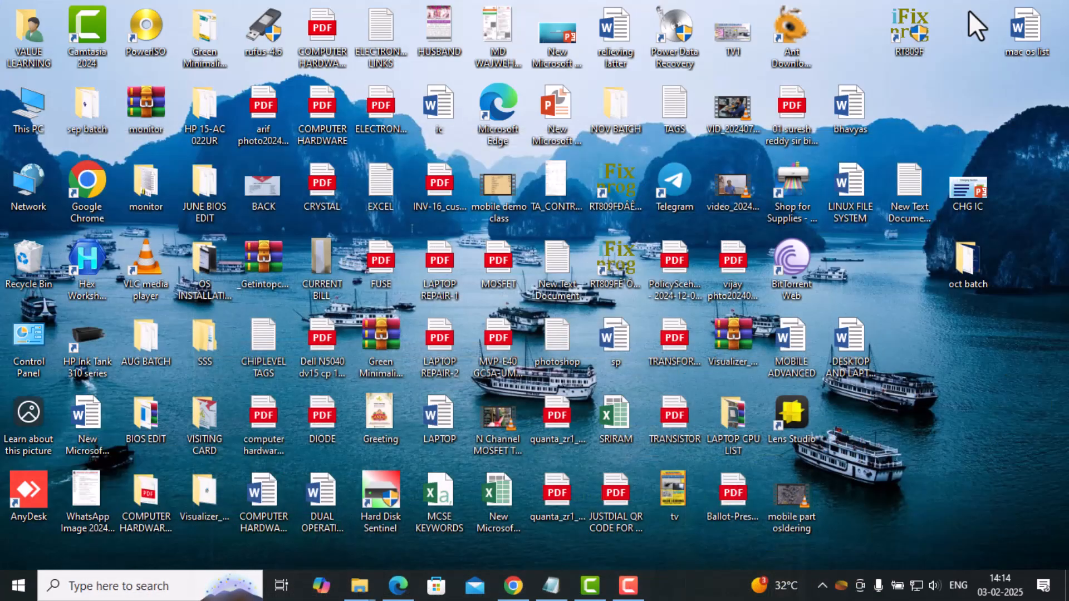
Extract the ventoy-1.1.00-windows archive in the VALUE LEARNING Downloads folder into a subfolder of the same name.
double_click(29, 39)
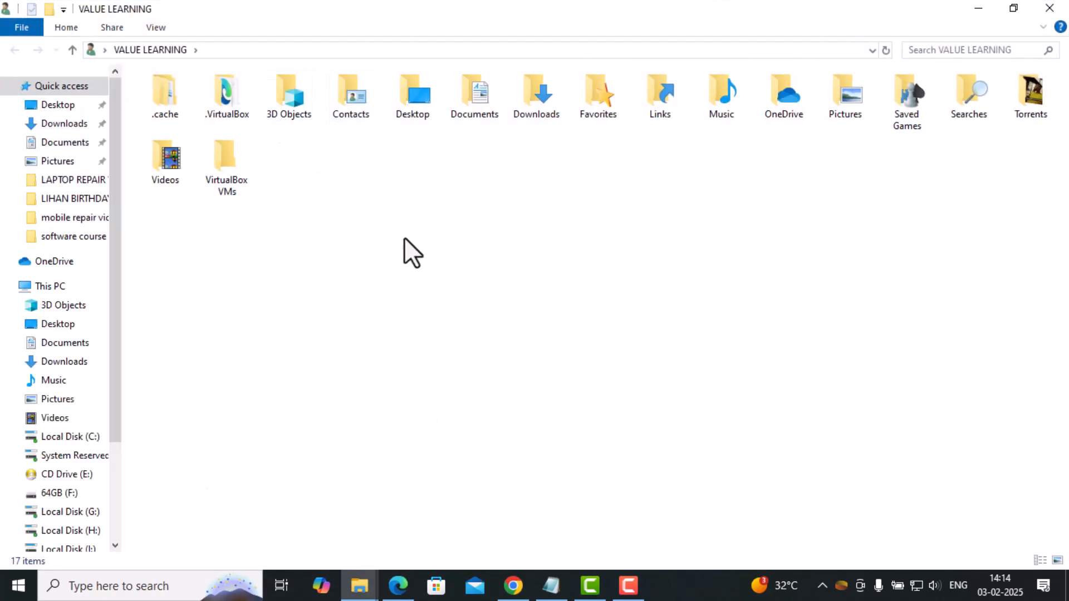
double_click(529, 88)
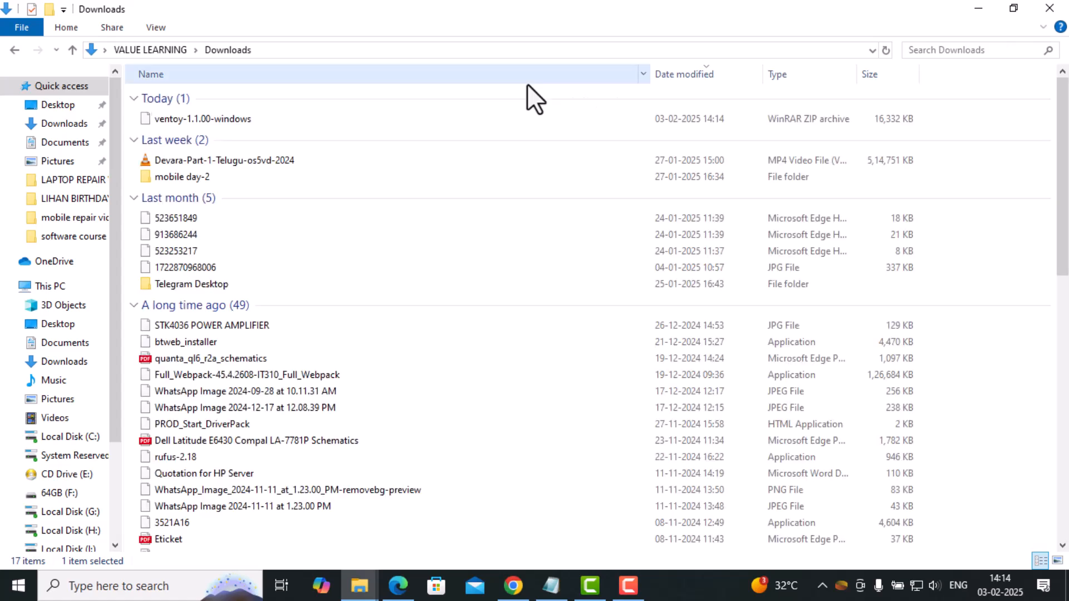
left_click(203, 120)
right_click(204, 121)
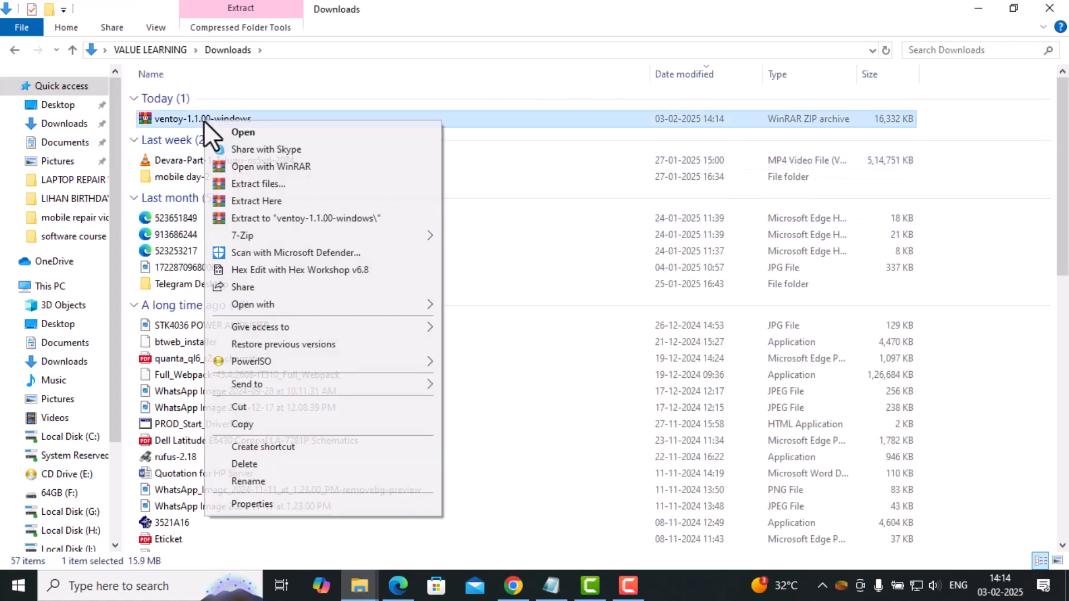
left_click(291, 220)
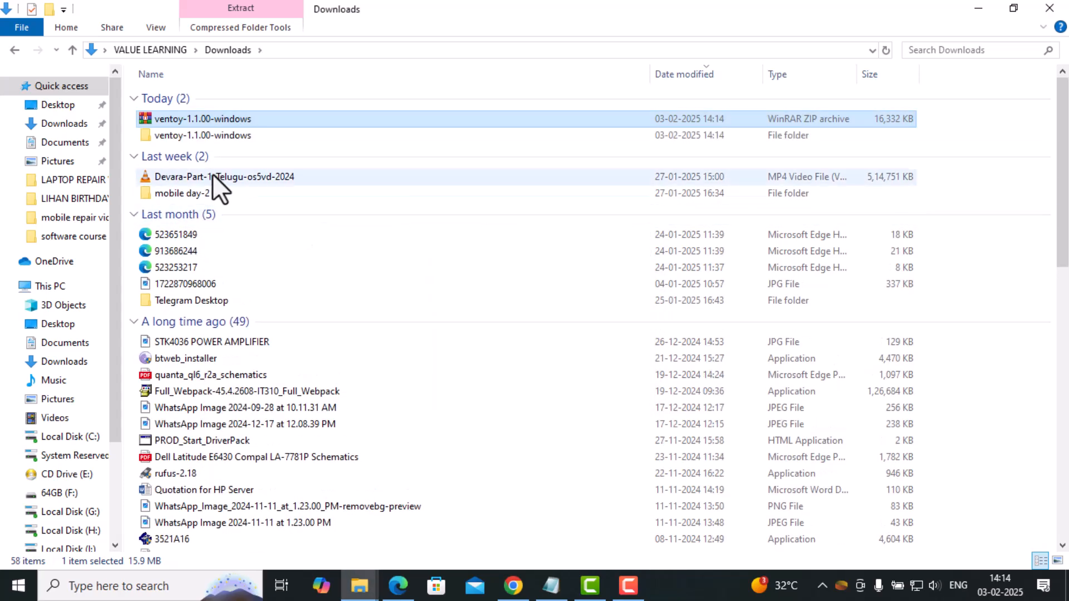
Launch Ventoy2Disk from the ventoy-1.1.00 folder inside the extracted ventoy-1.1.00-windows folder.
double_click(156, 135)
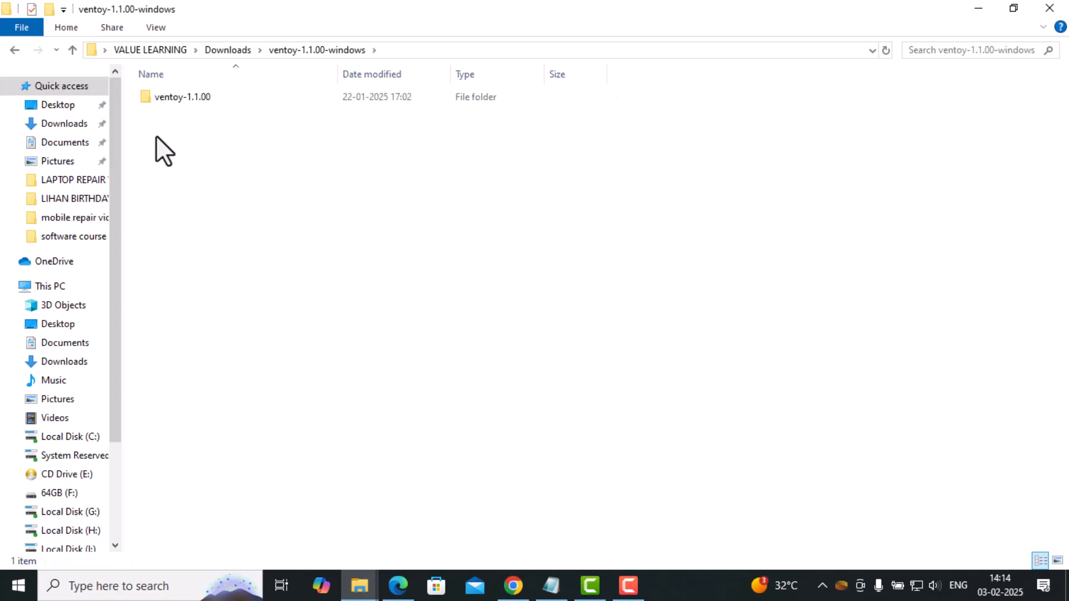
double_click(164, 103)
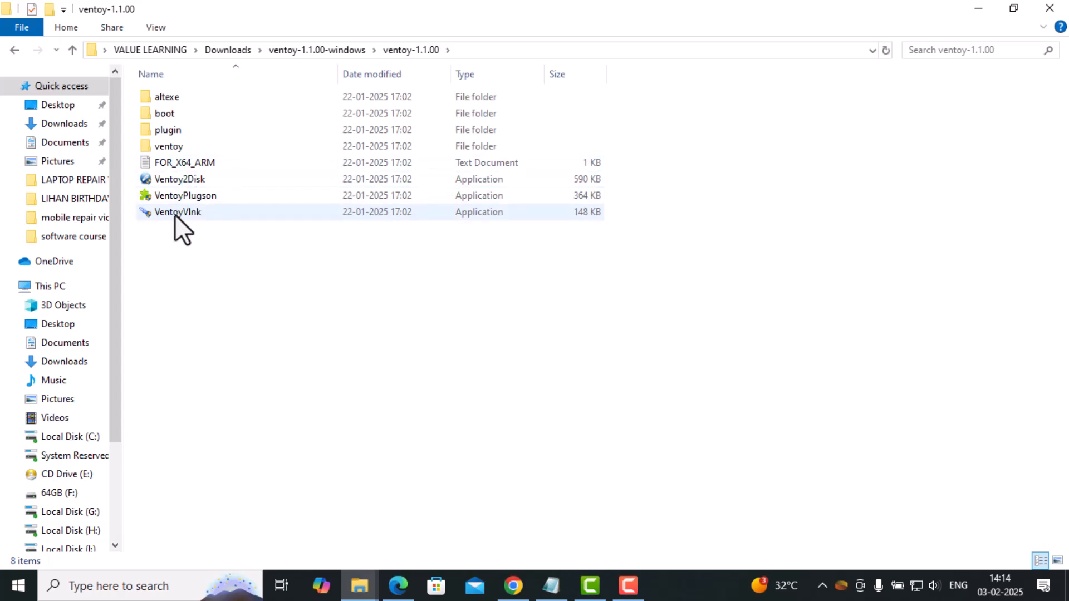
left_click(173, 180)
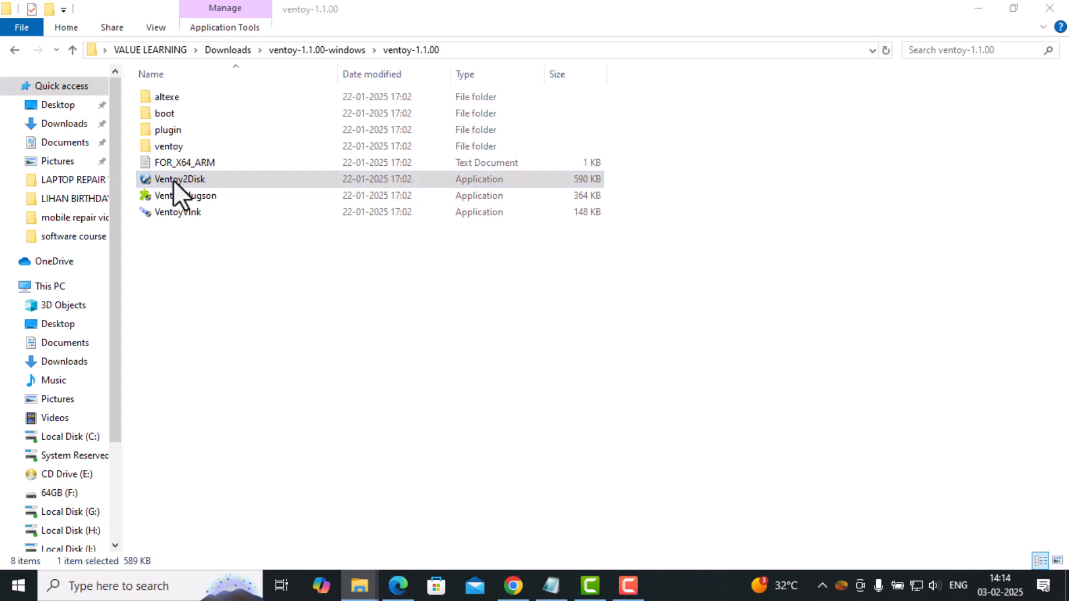
double_click(173, 180)
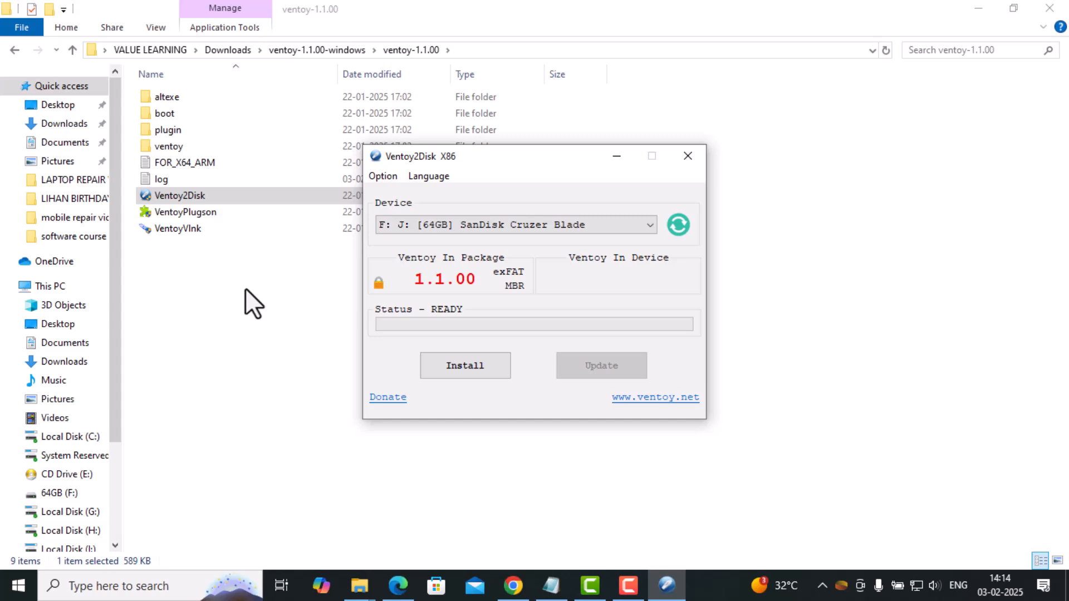
Install Ventoy on the 64GB SanDisk Cruzer Blade, accepting both format warnings, and dismiss the new drive window and completion message.
left_click(516, 227)
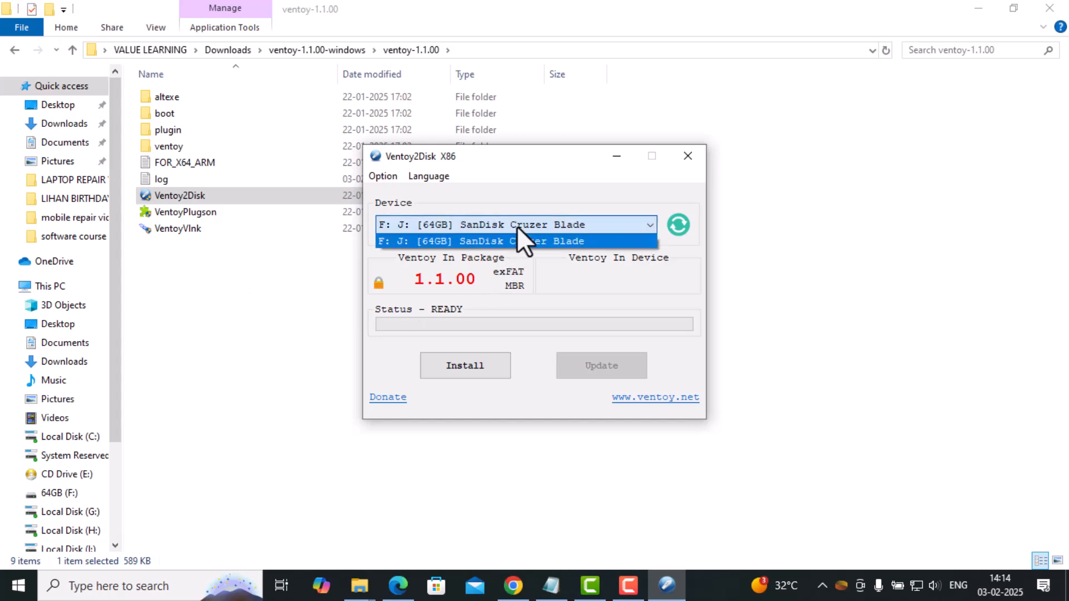
left_click(481, 219)
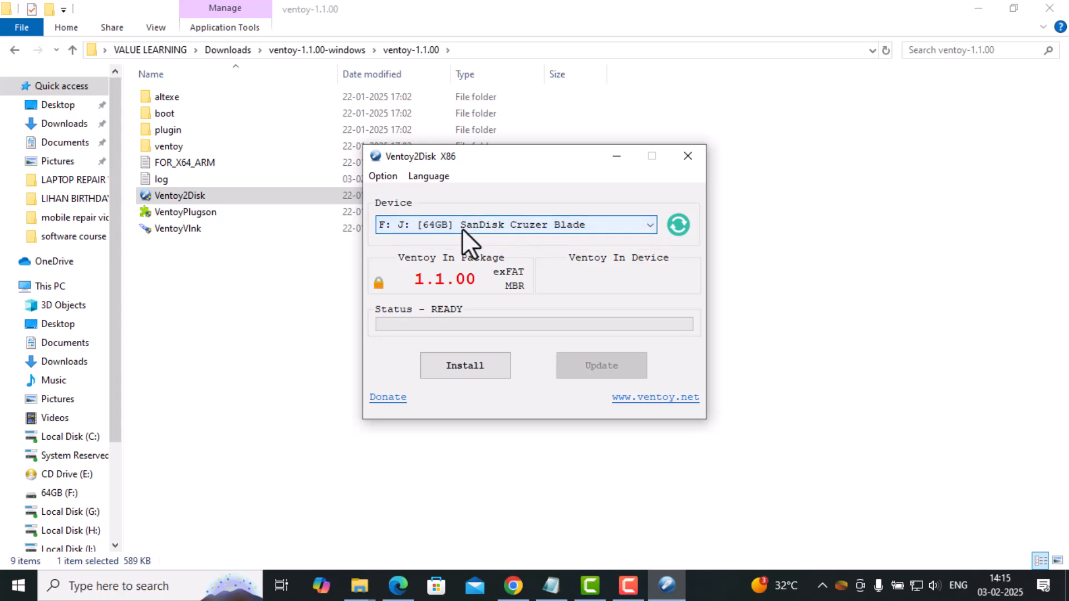
left_click(449, 369)
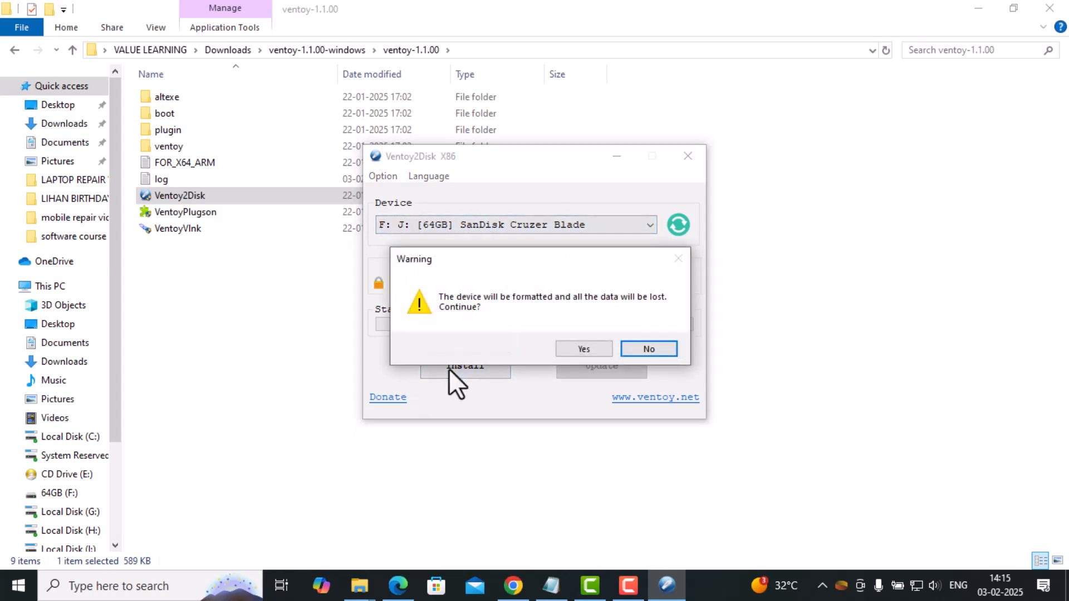
left_click(584, 350)
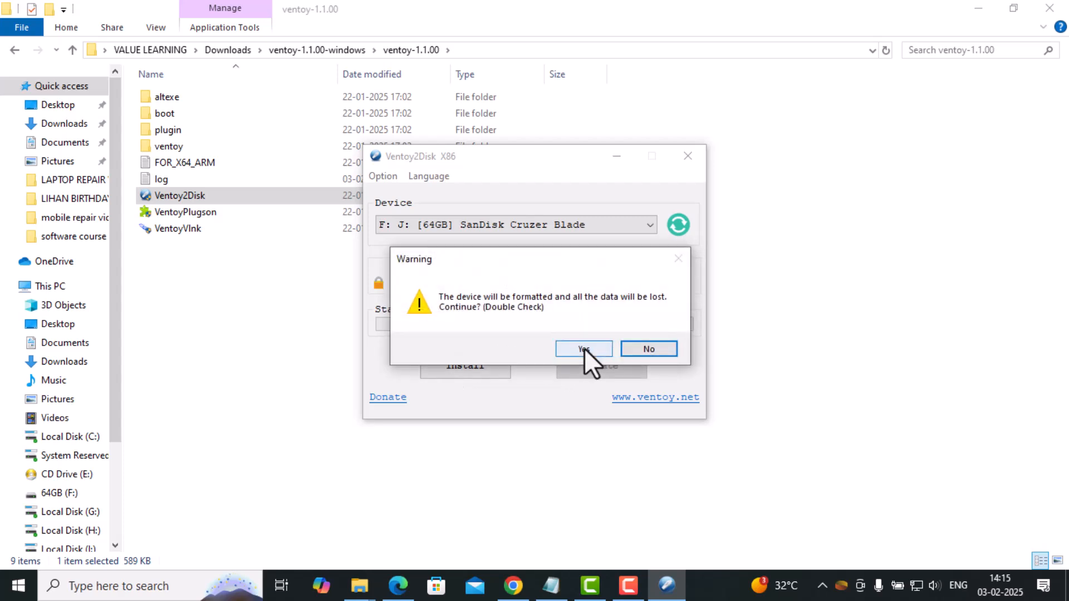
left_click(584, 349)
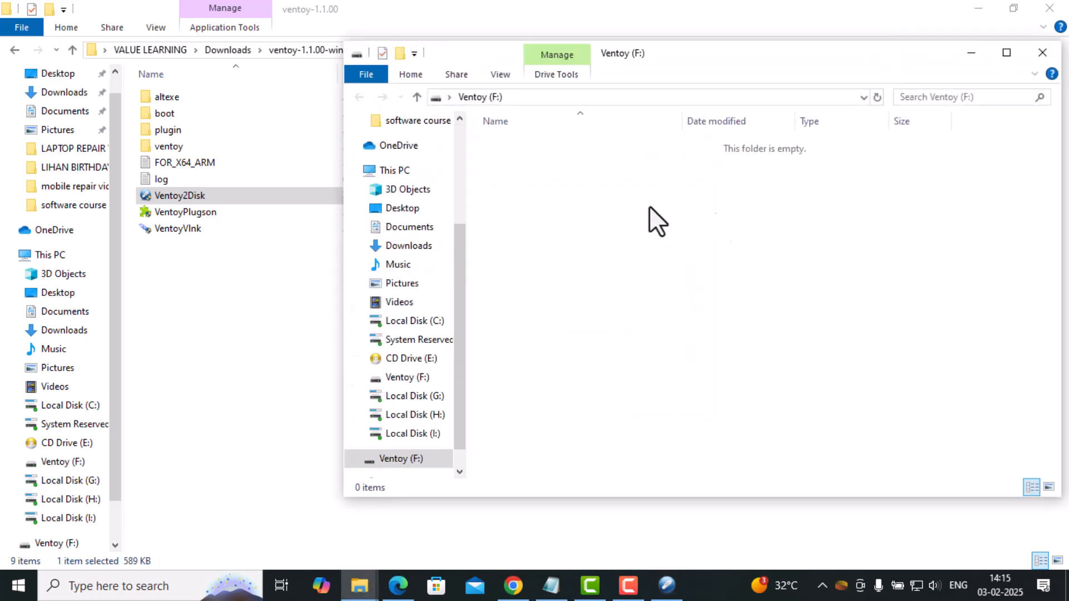
left_click(1042, 54)
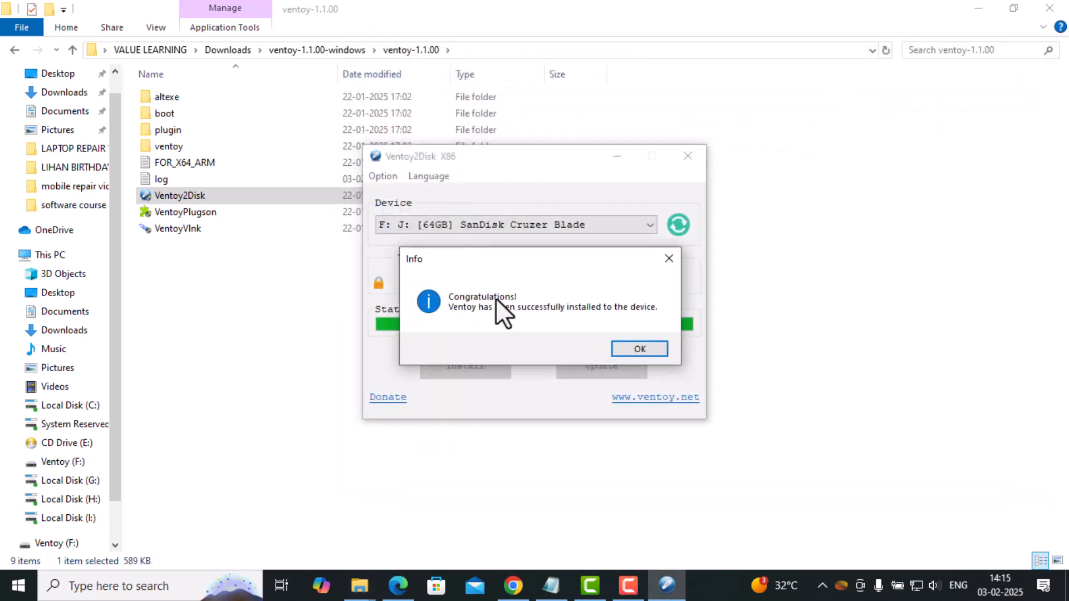
left_click(643, 349)
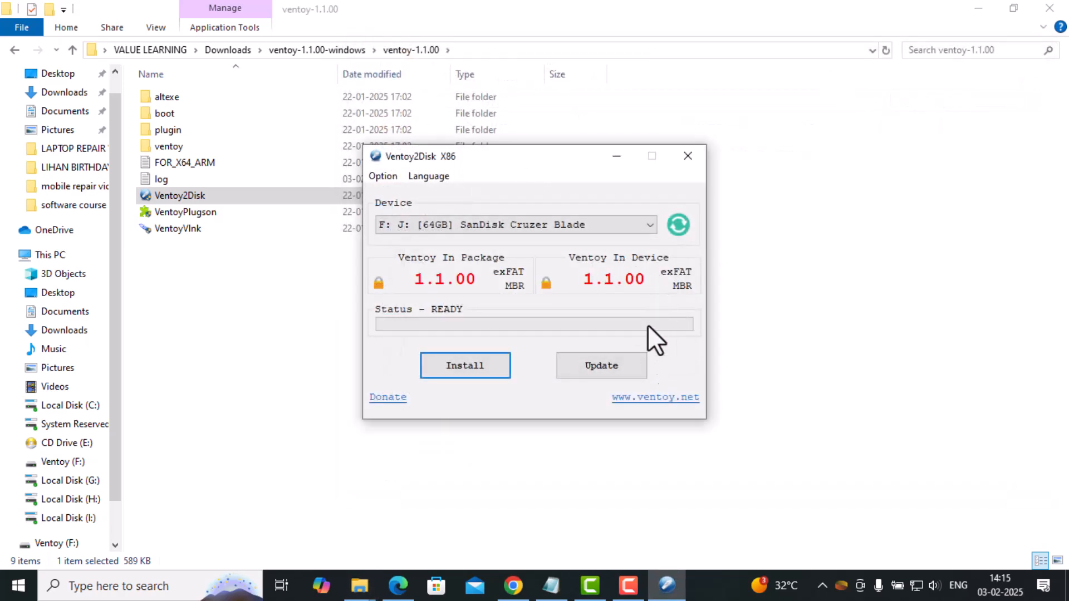
Minimize the Ventoy2Disk and ventoy-1.1.00 windows and open the Ventoy (F:) drive from This PC to inspect its contents.
left_click(615, 158)
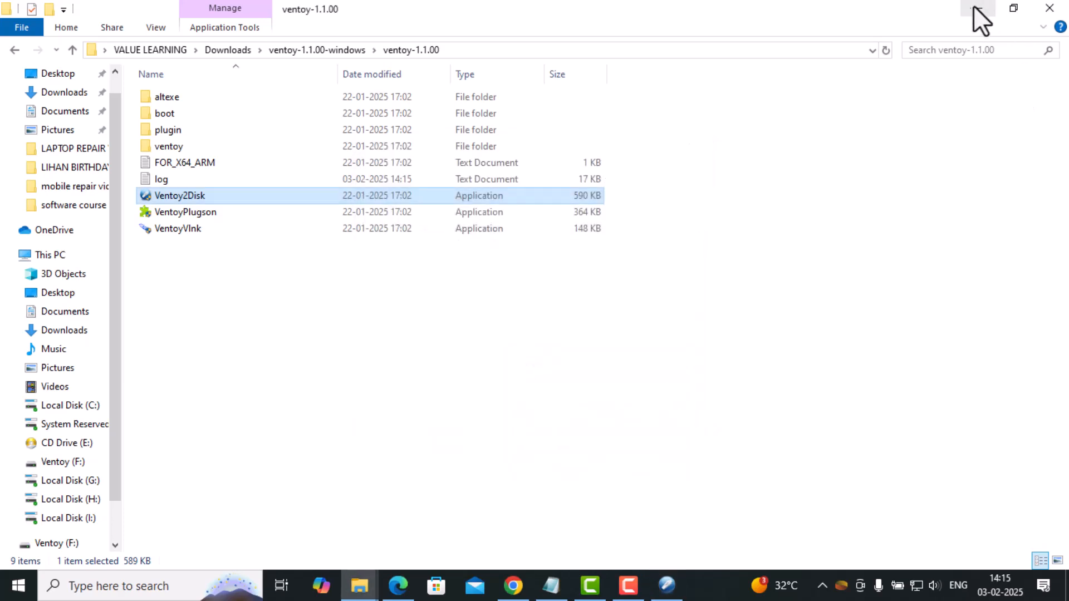
left_click(521, 466)
left_click(981, 6)
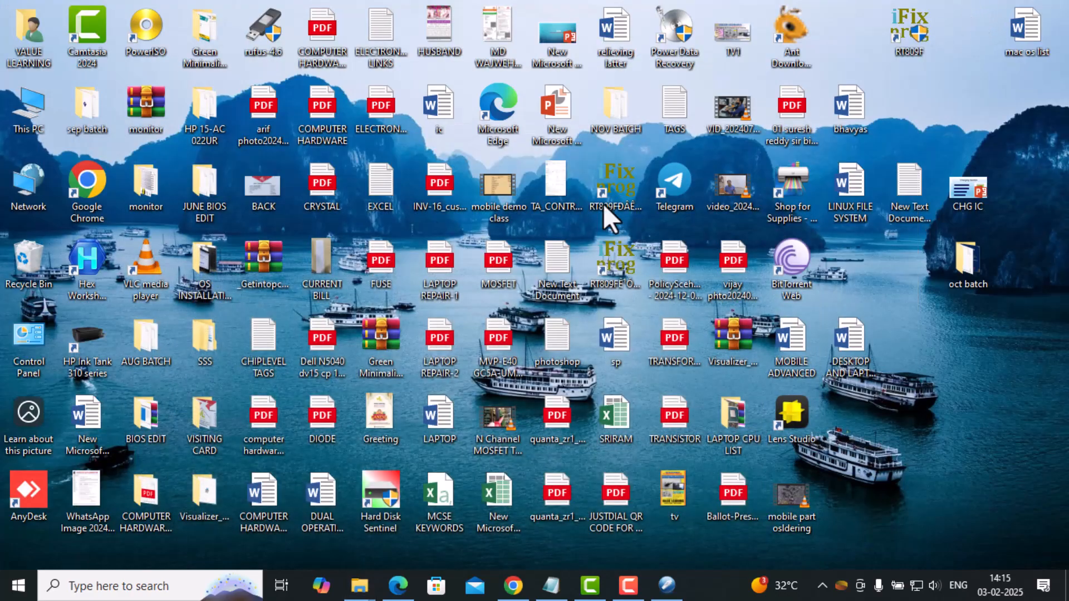
double_click(17, 109)
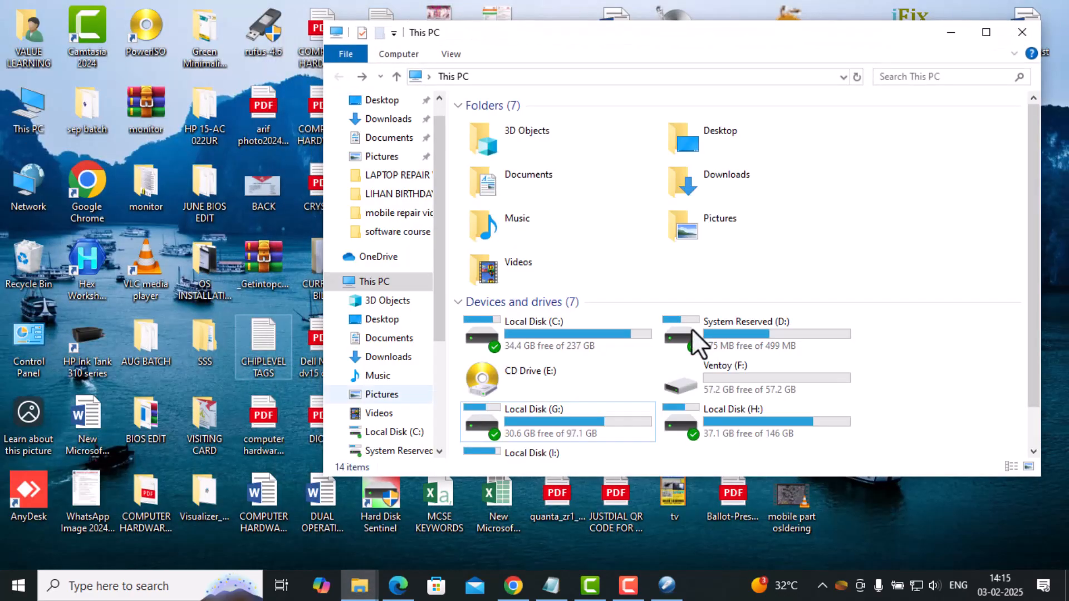
left_click(986, 33)
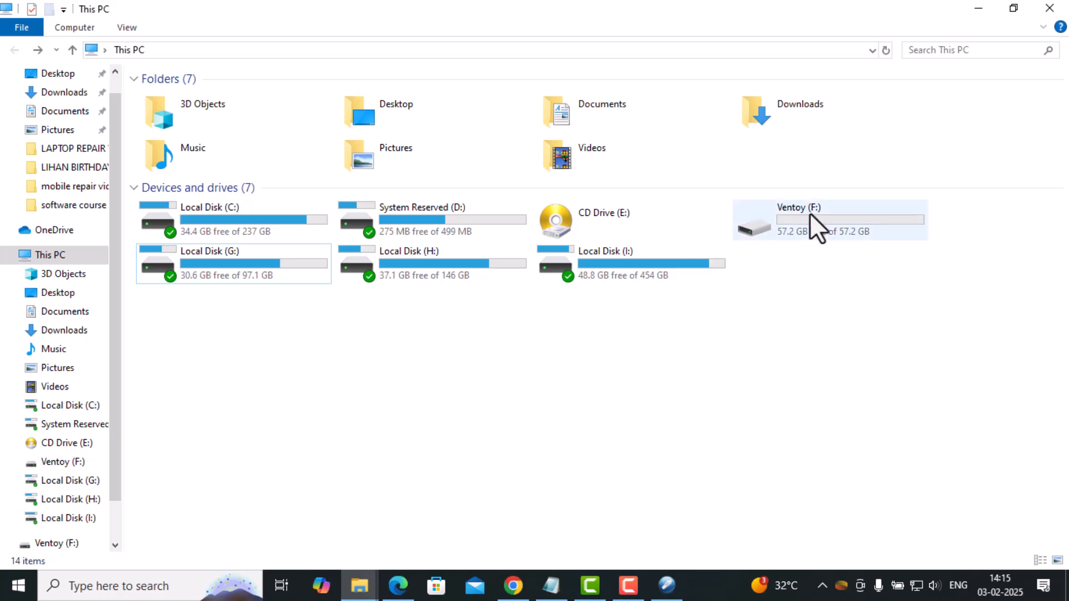
double_click(835, 225)
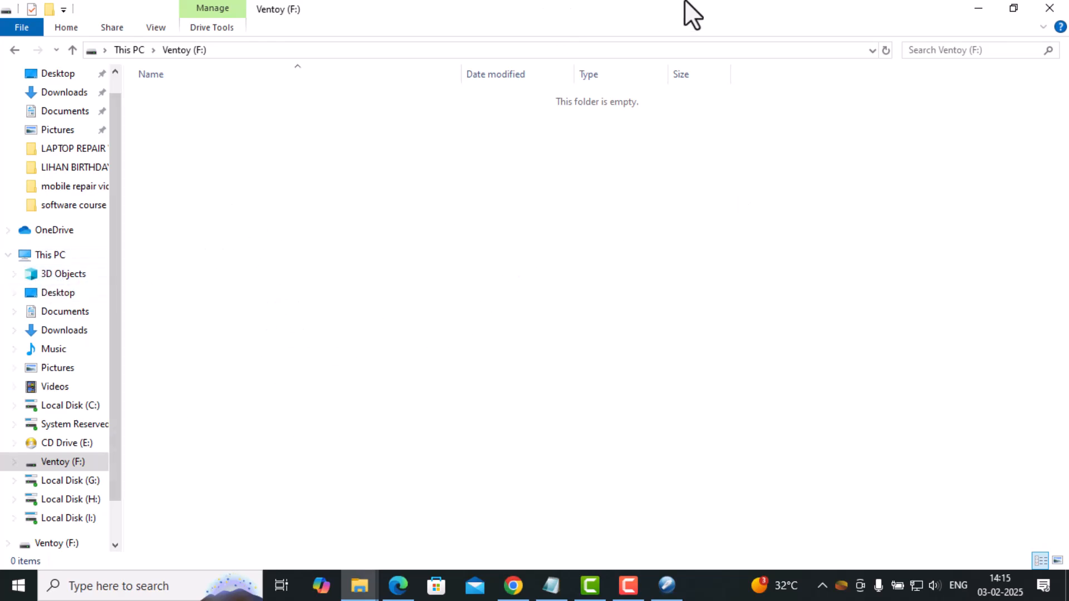
Open the os images folder on Local Disk (H:).
left_click(51, 255)
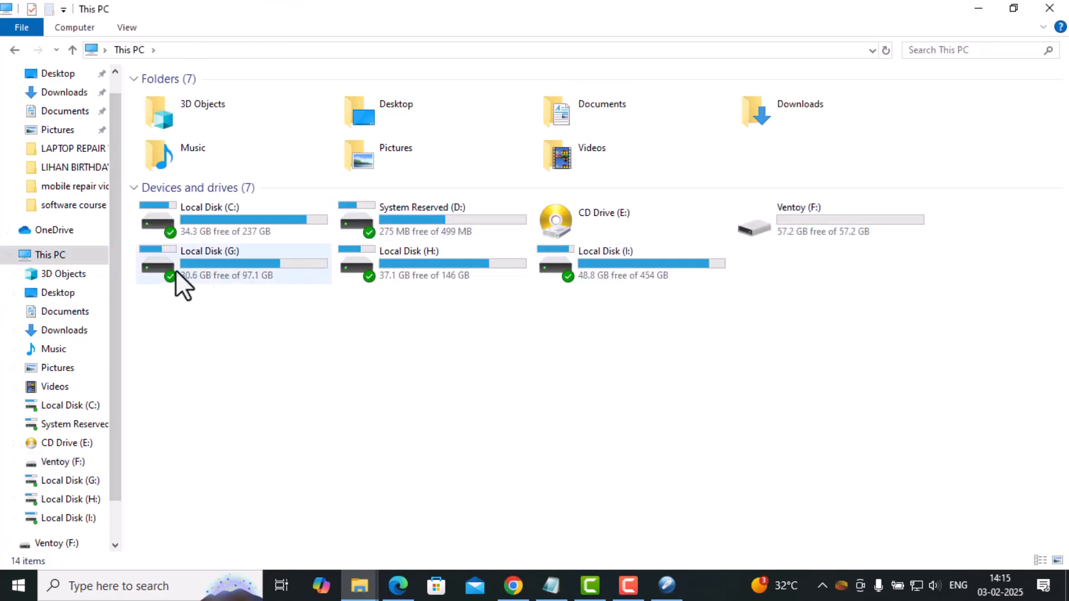
double_click(422, 257)
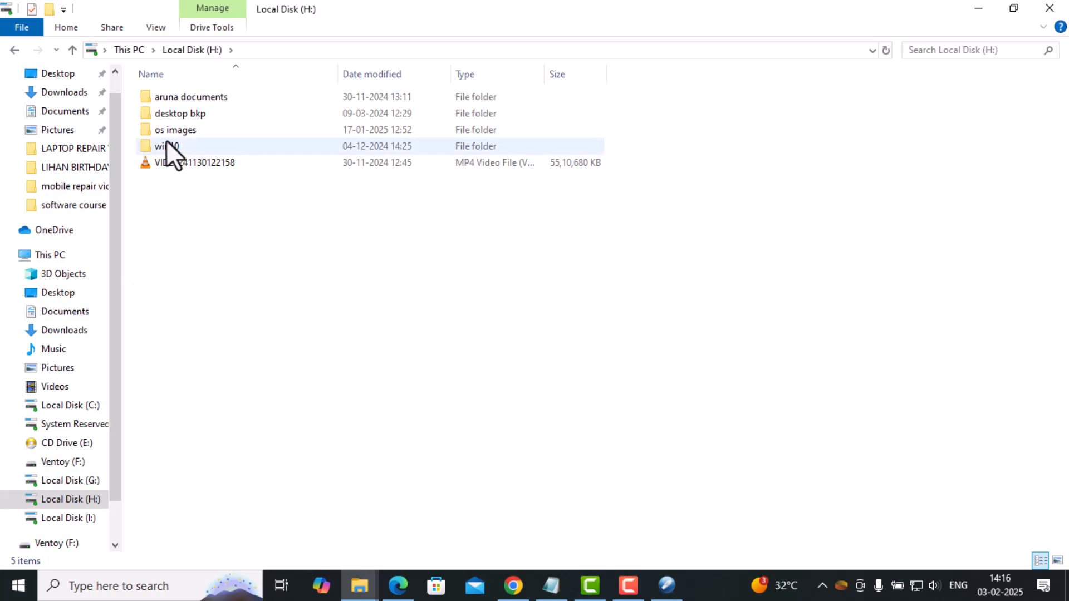
double_click(167, 130)
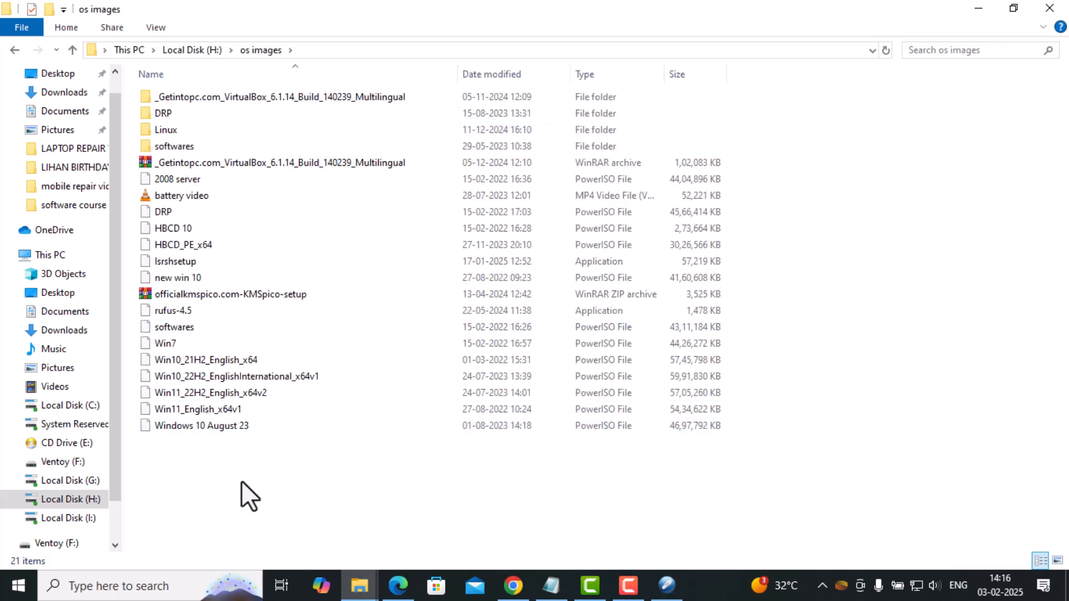
left_click(236, 94)
double_click(236, 94)
left_click(239, 100)
double_click(239, 100)
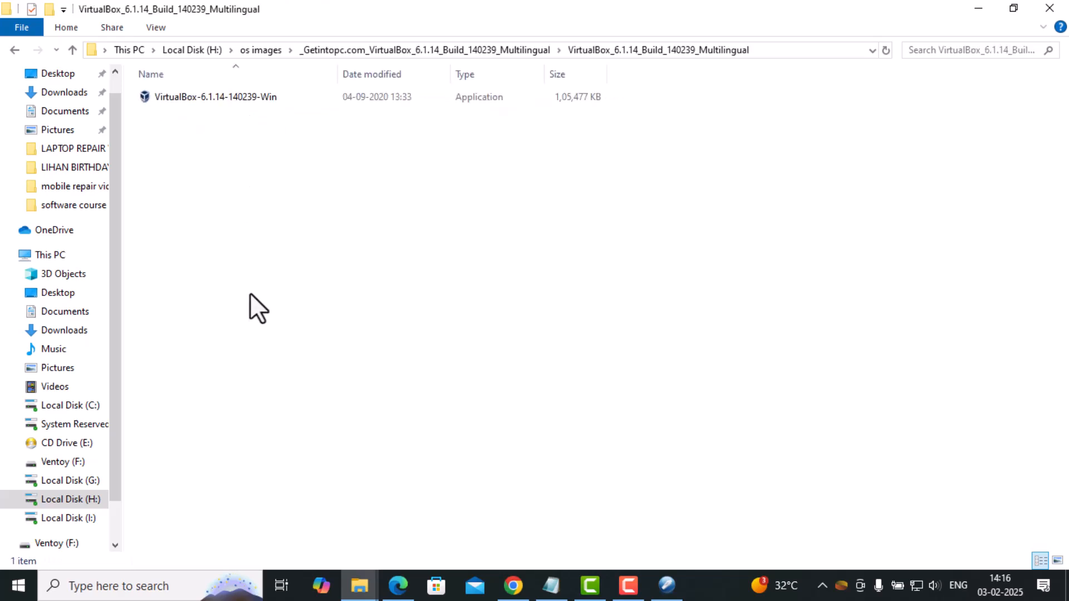
key("BackSpace")
key("BackSpace")
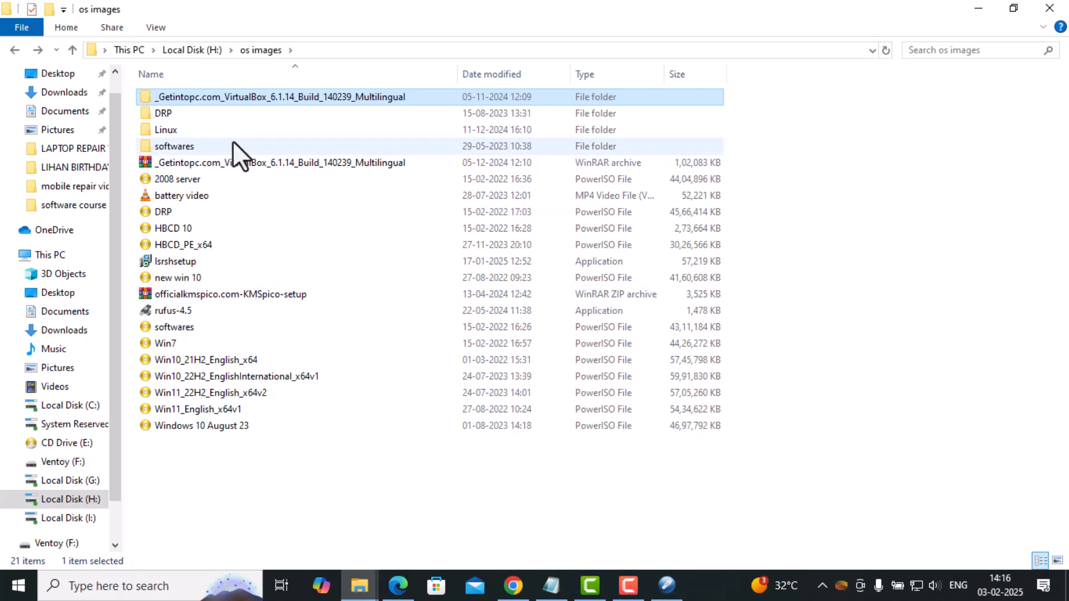
Copy the rhel-8.3-x86_64-dvd image from the Linux folder inside os images to the Ventoy (F:) drive.
double_click(162, 131)
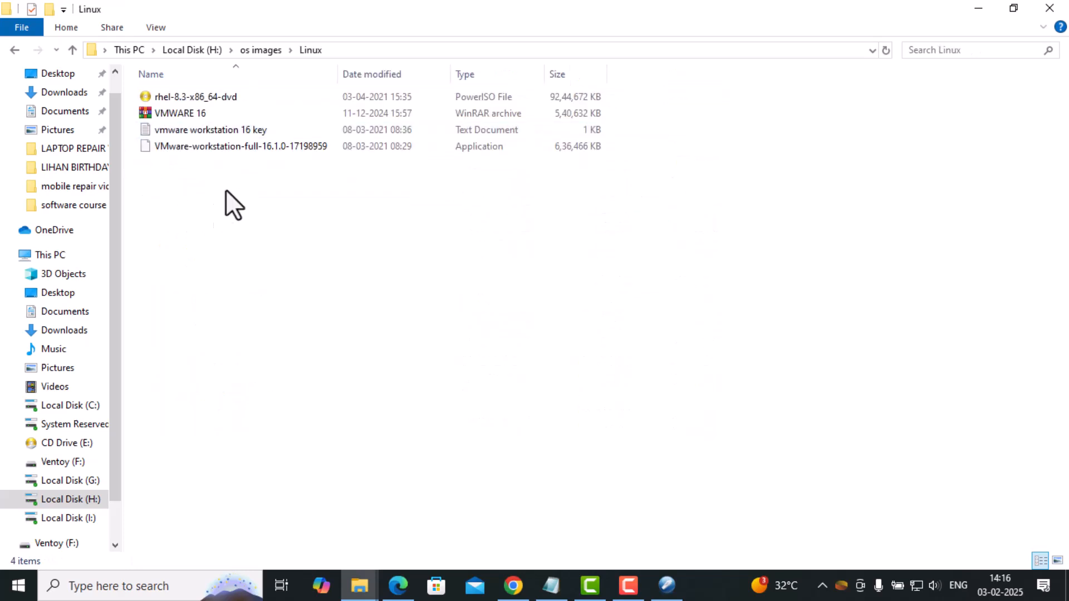
left_click(199, 93)
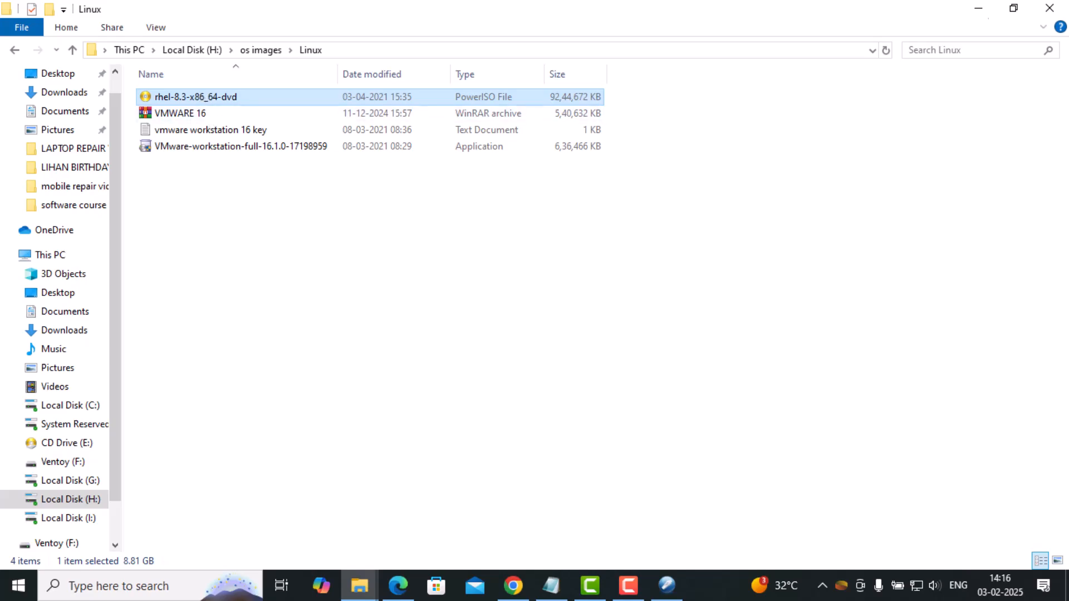
left_click(978, 8)
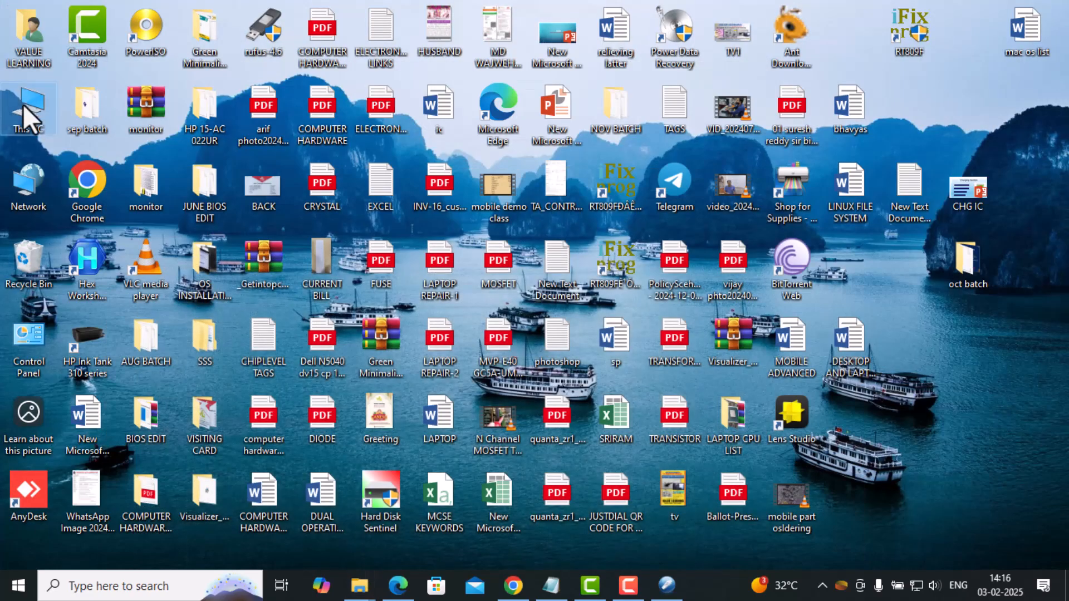
double_click(29, 116)
left_click(669, 12)
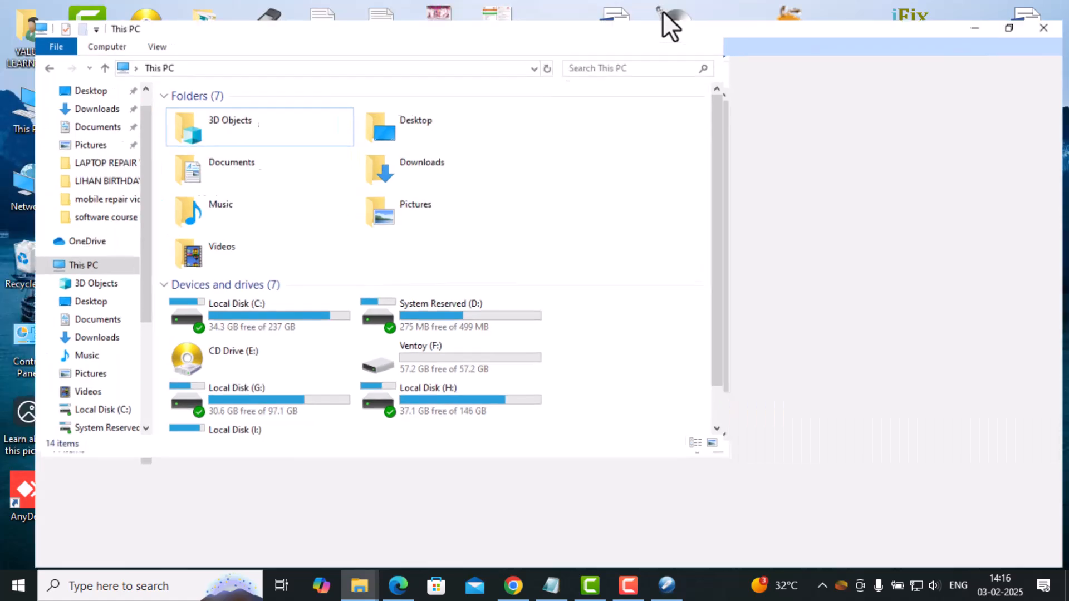
left_click(819, 218)
double_click(820, 218)
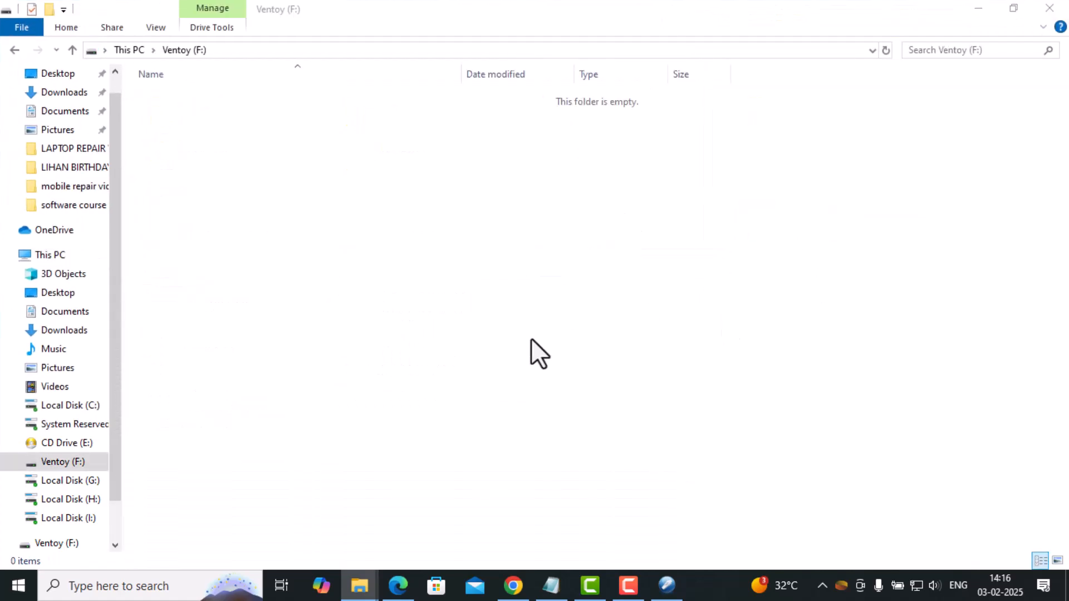
key("ctrl+v")
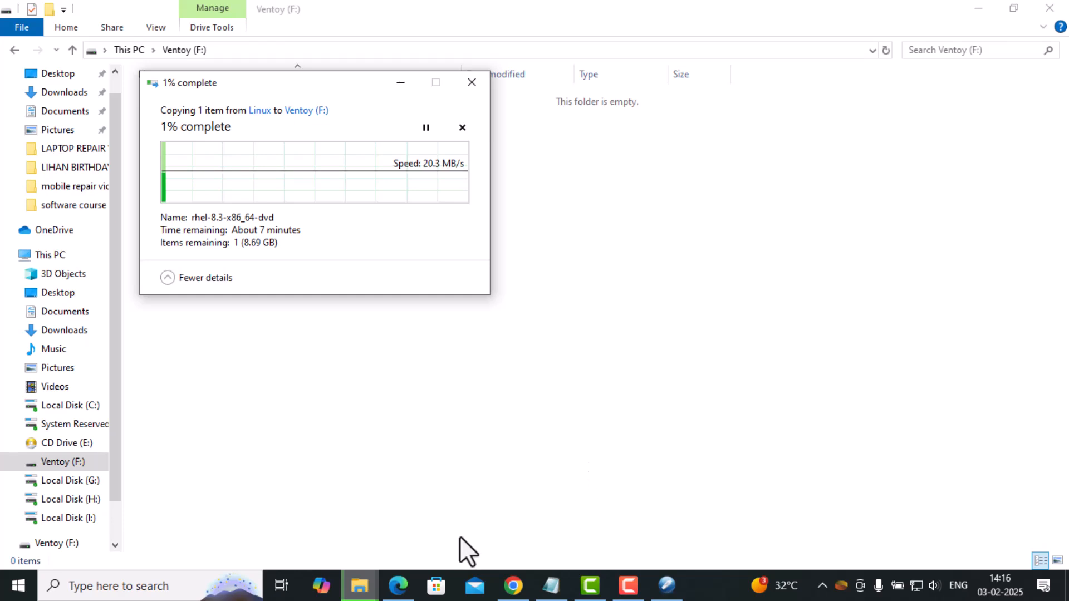
Copy the Win10_22H2_EnglishInternational_x64v1 and Win11_22H2_English_x64v2 images from the os images folder to the Ventoy (F:) drive.
mouse_move(397, 594)
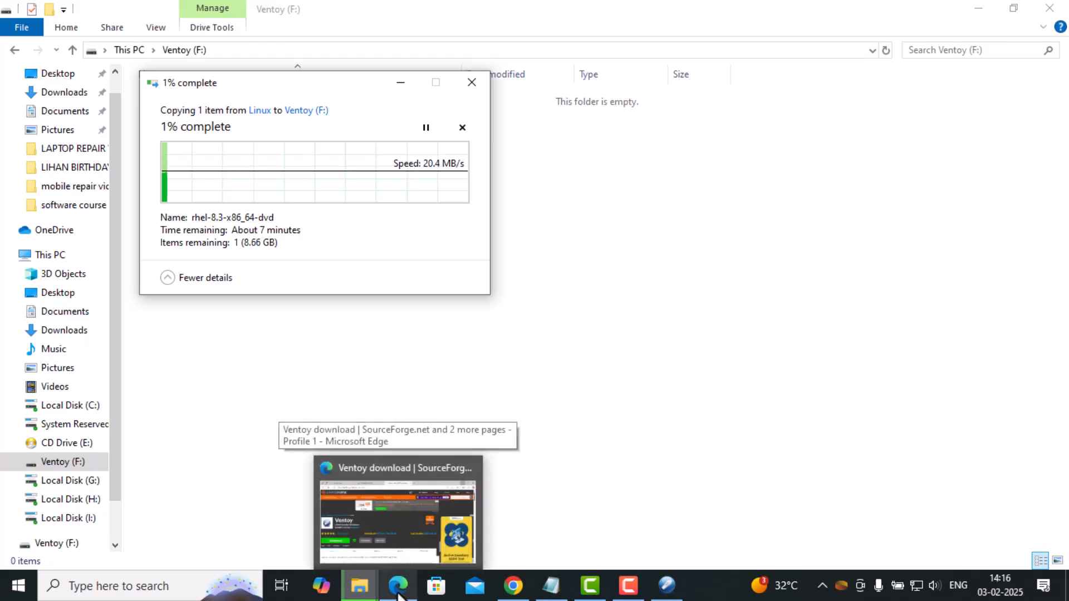
mouse_move(360, 585)
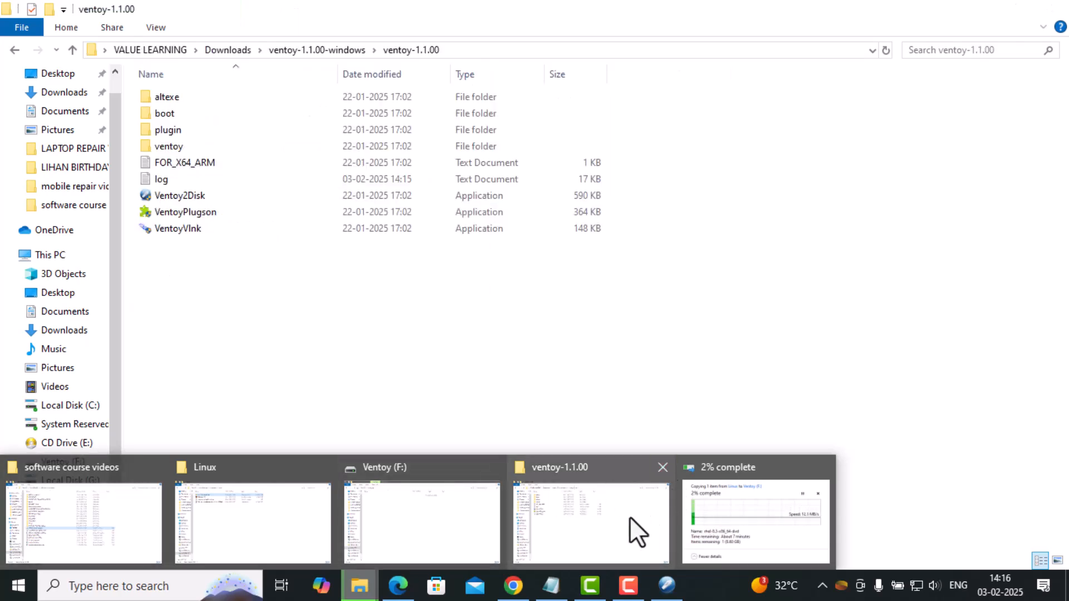
mouse_move(446, 526)
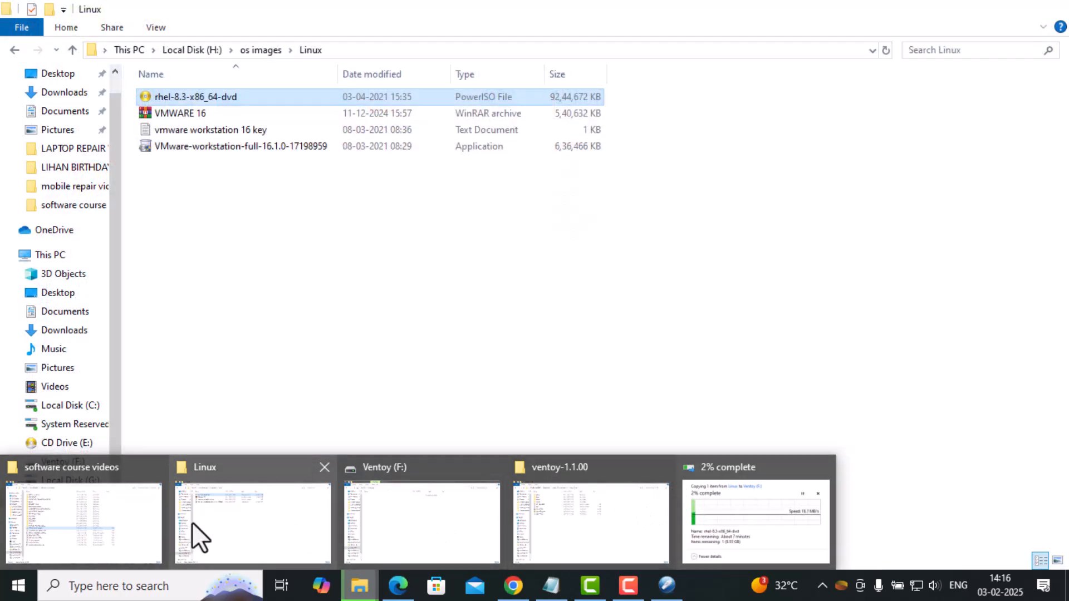
left_click(192, 522)
key("BackSpace")
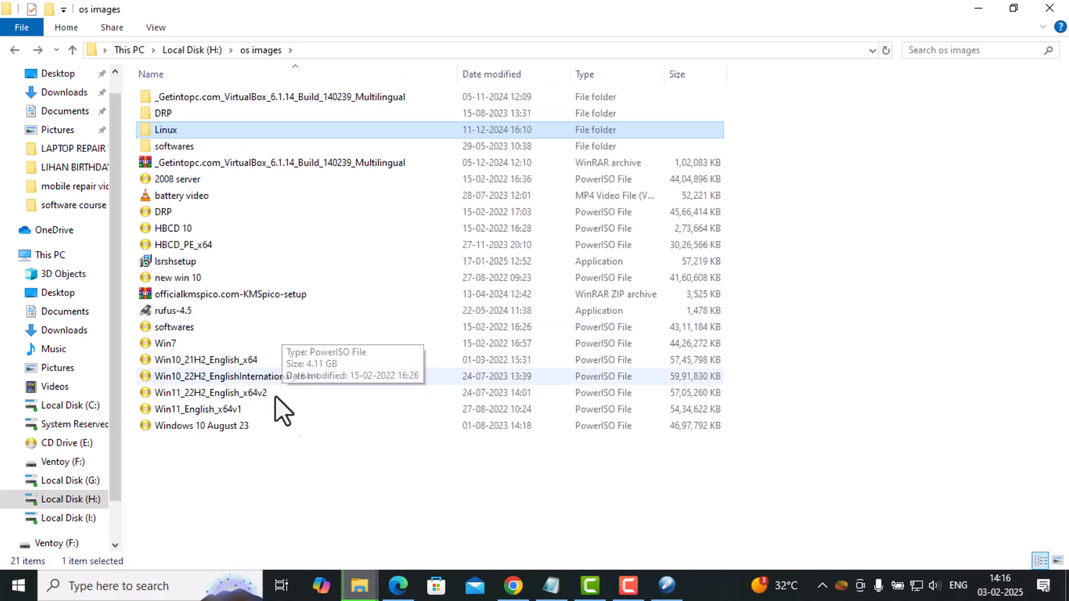
left_click(282, 376)
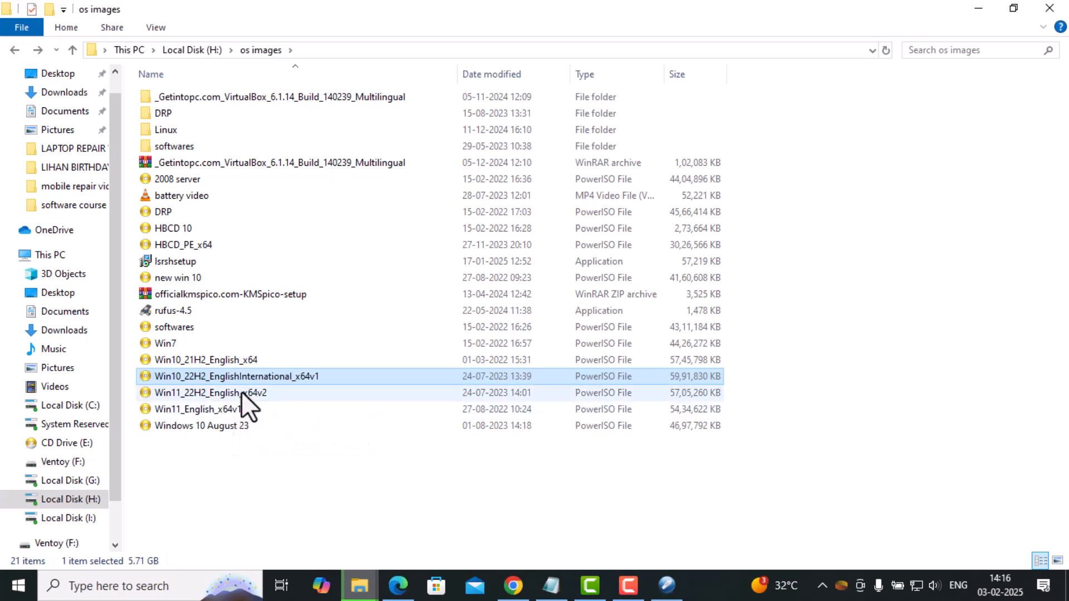
left_click(220, 392, "ctrl")
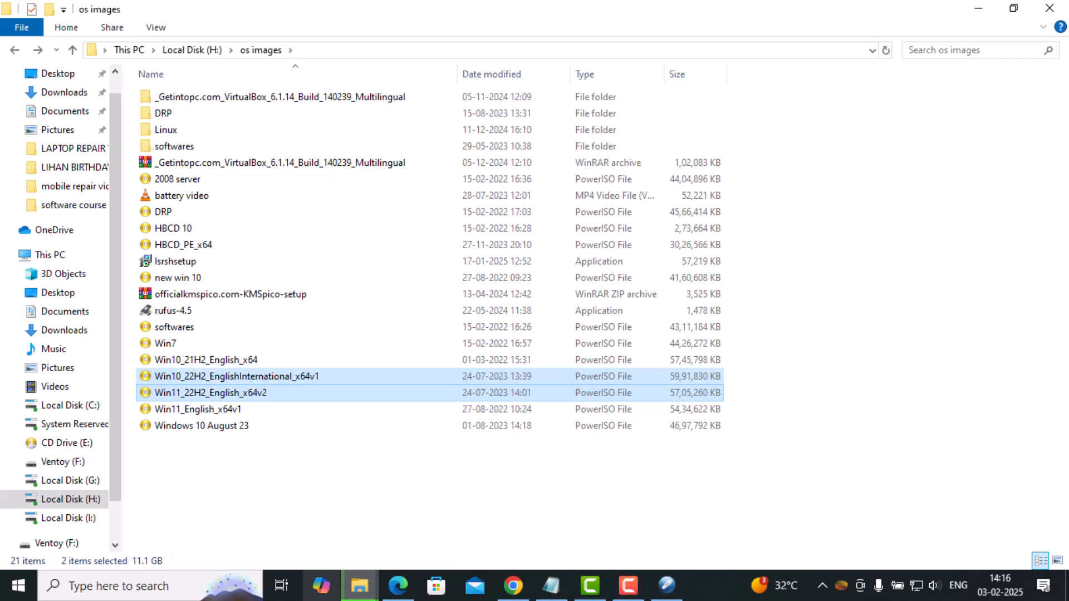
left_click(359, 584)
left_click(615, 512)
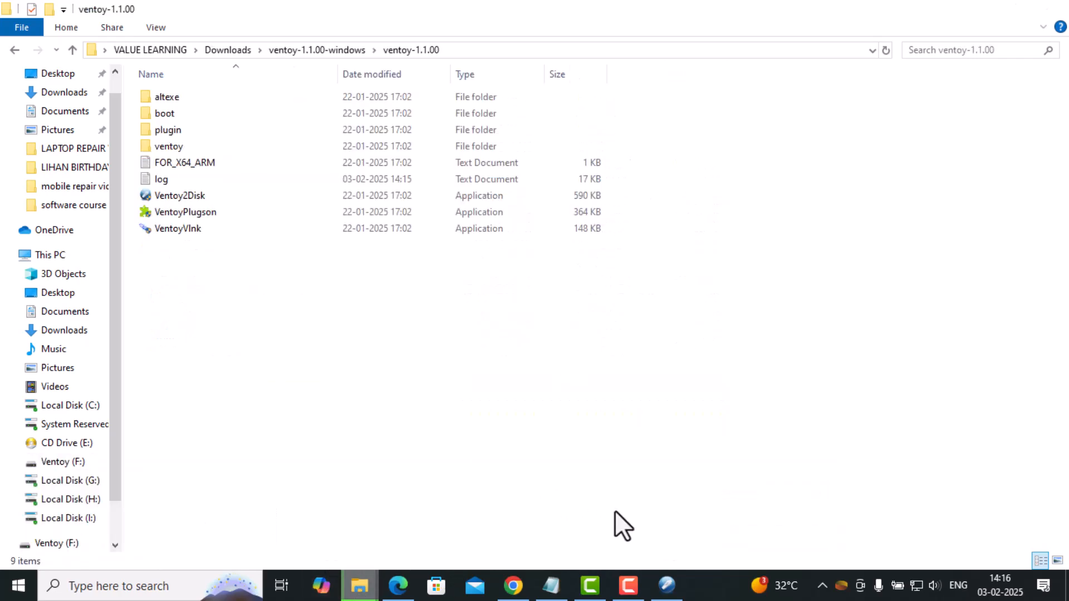
left_click(359, 586)
left_click(429, 532)
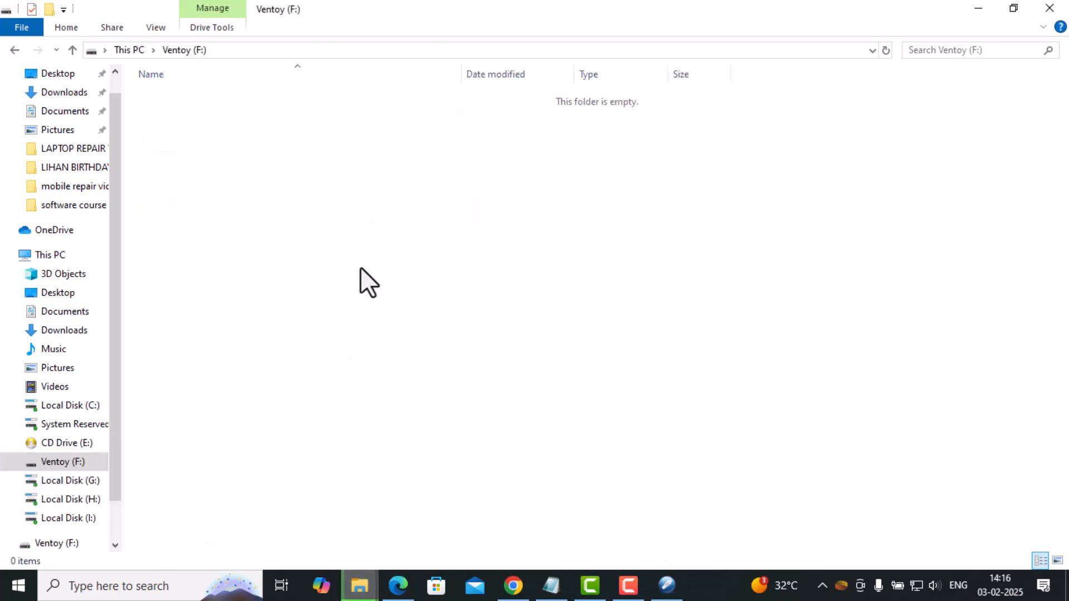
key("ctrl+v")
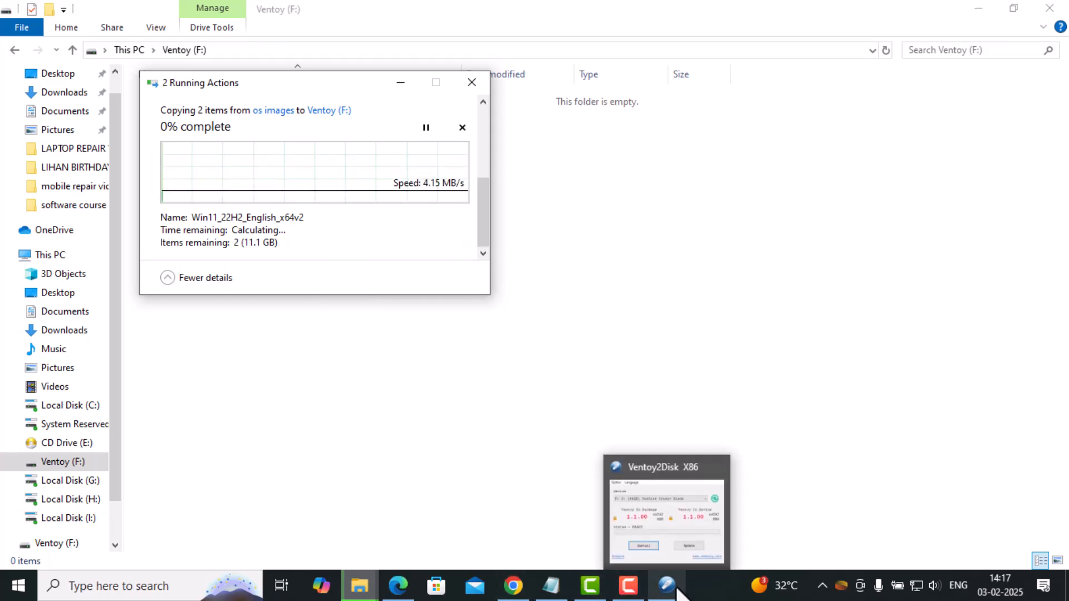
Close the software course videos, os images and Ventoy (F:) folder windows while the copying runs.
mouse_move(589, 596)
mouse_move(359, 588)
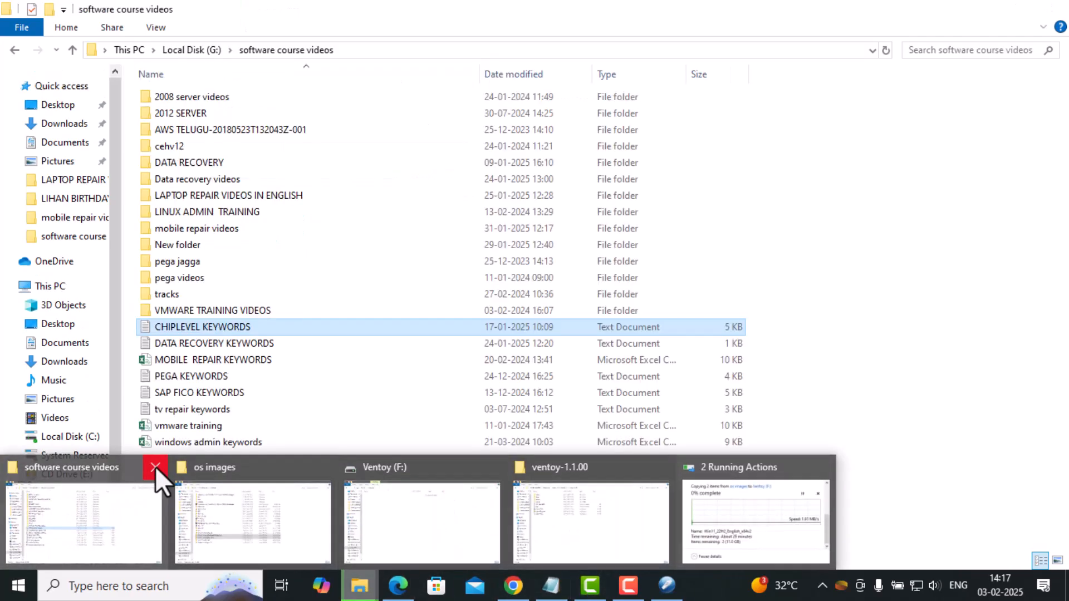
left_click(155, 468)
left_click(182, 466)
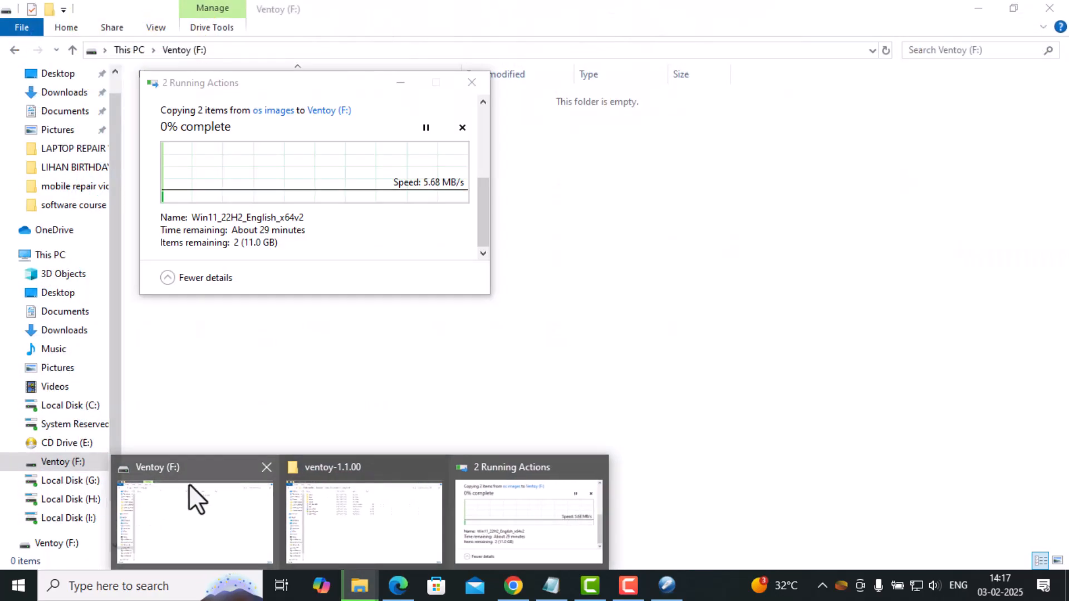
left_click(266, 469)
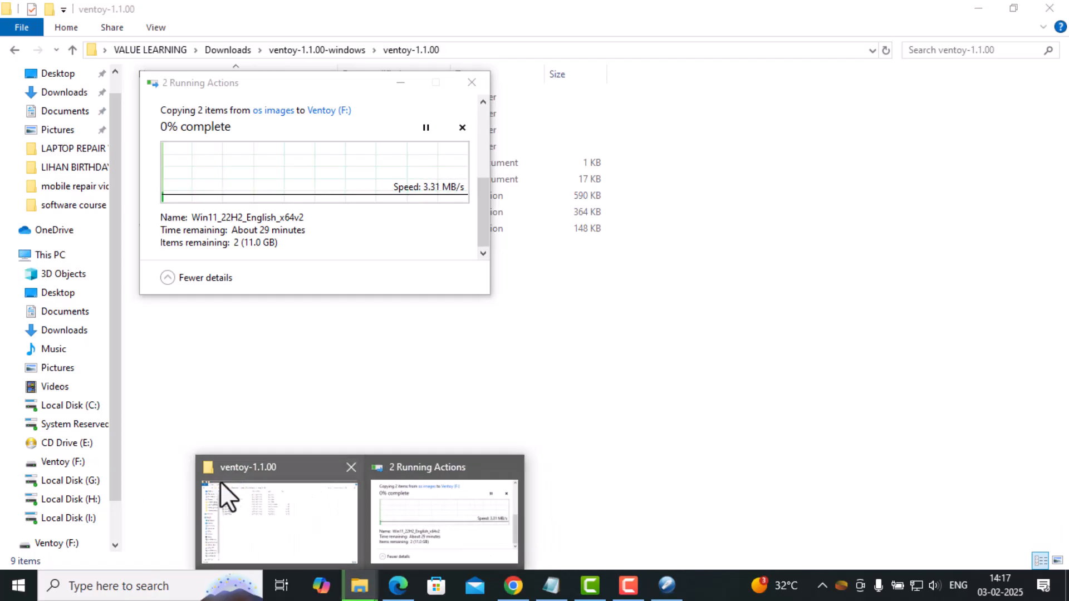
Close the ventoy-1.1.00 folder window and move the copy progress window closer to the middle of the desktop.
left_click(351, 467)
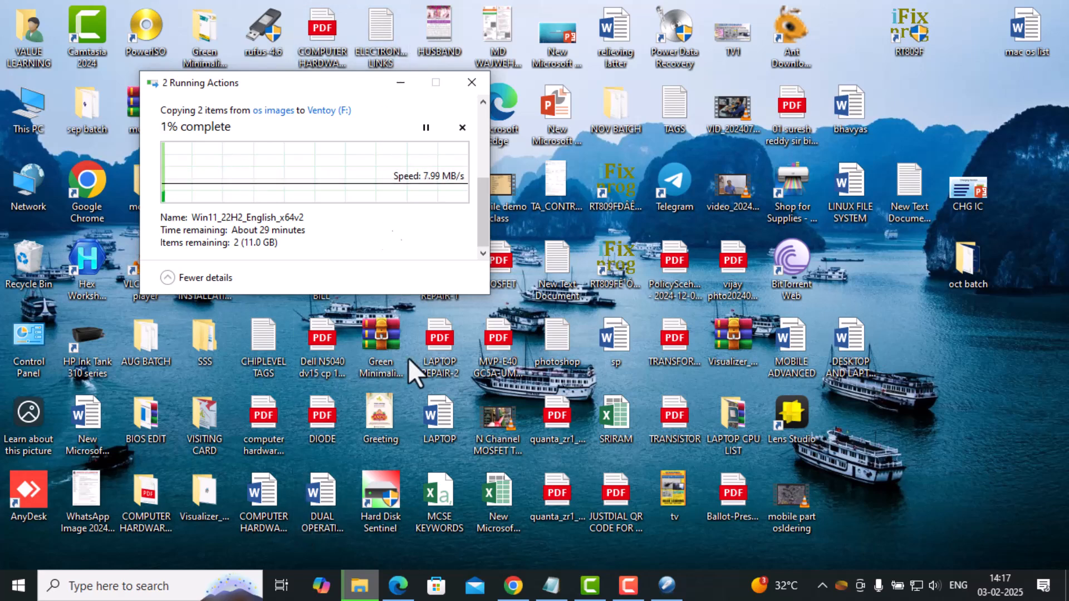
left_click(630, 587)
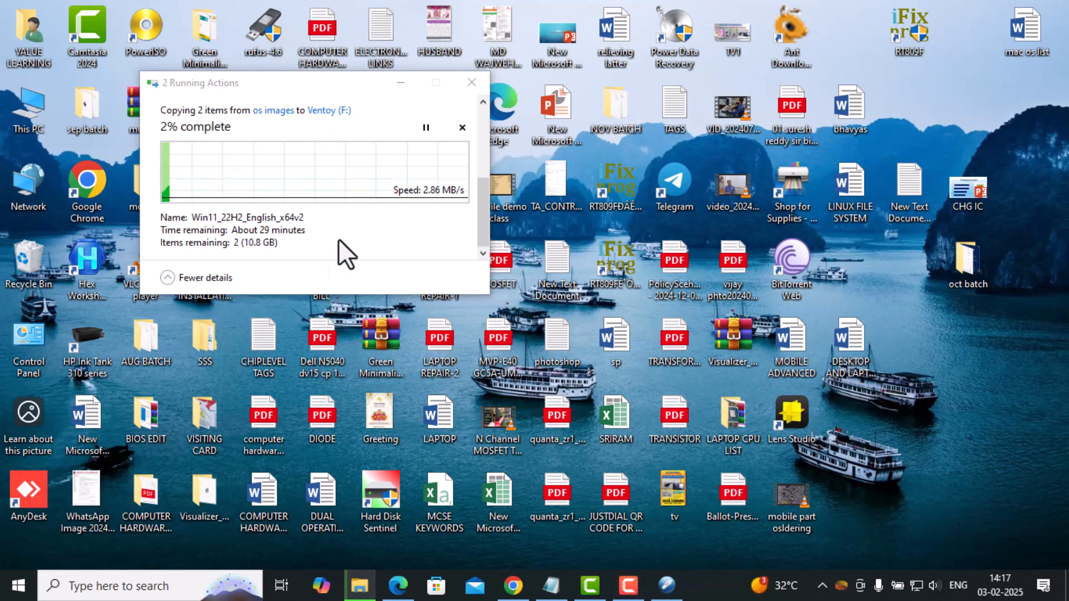
left_click_drag(337, 87, 467, 103)
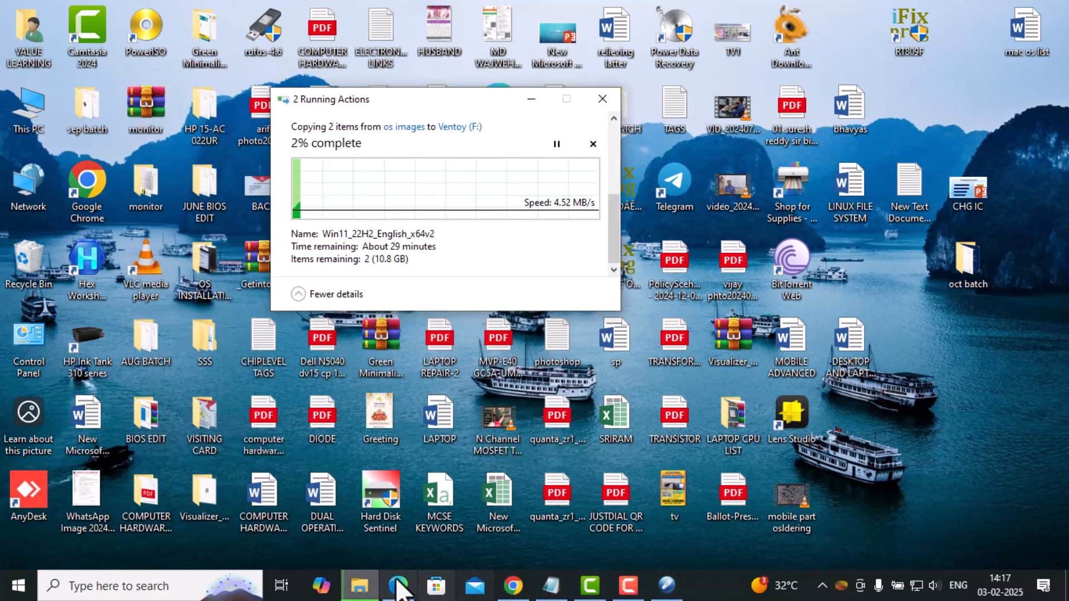
Check the progress of both copy operations and pause the copying of the two Windows images from os images to Ventoy (F:).
mouse_move(372, 585)
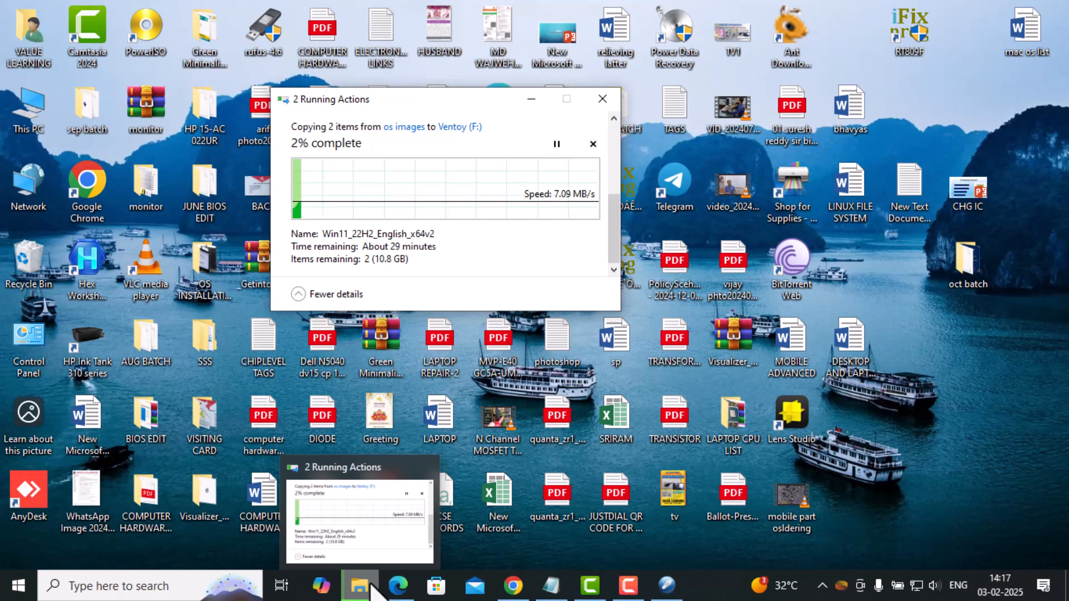
scroll(487, 178, "up", 2)
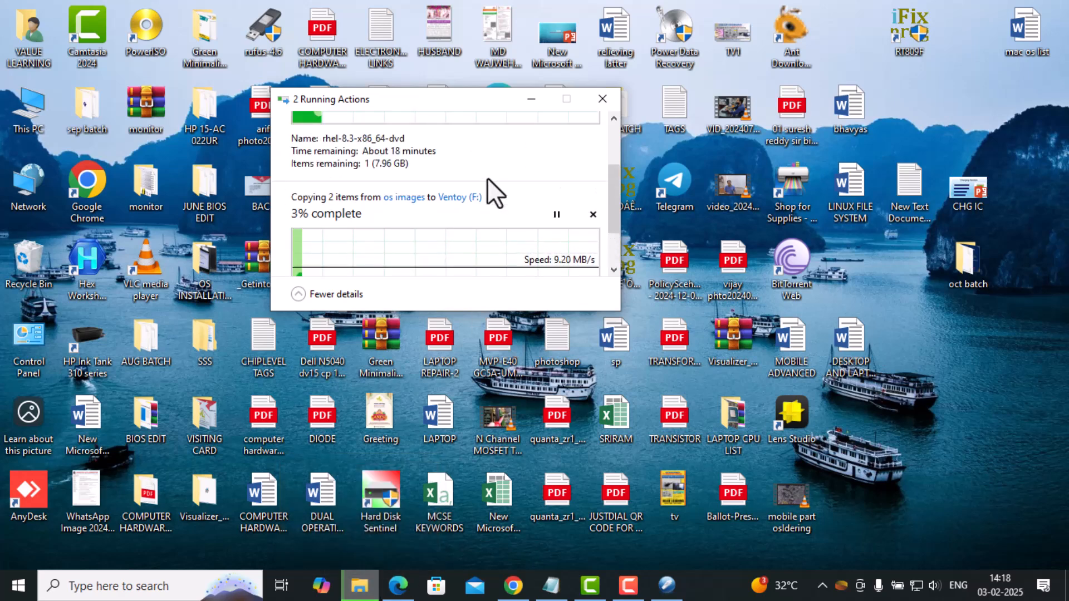
scroll(519, 200, "down", 2)
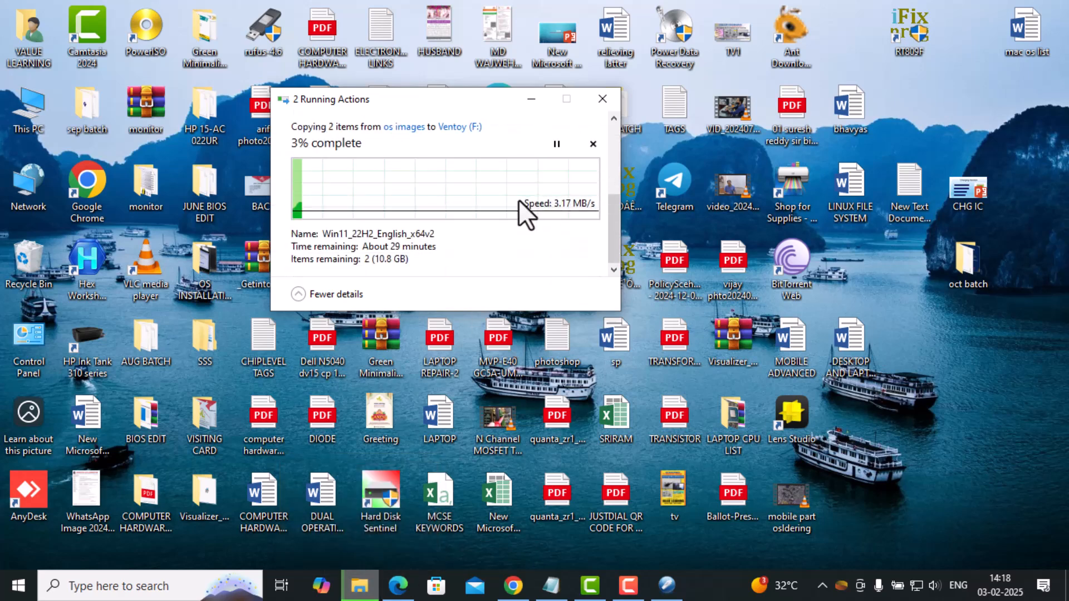
scroll(474, 216, "up", 2)
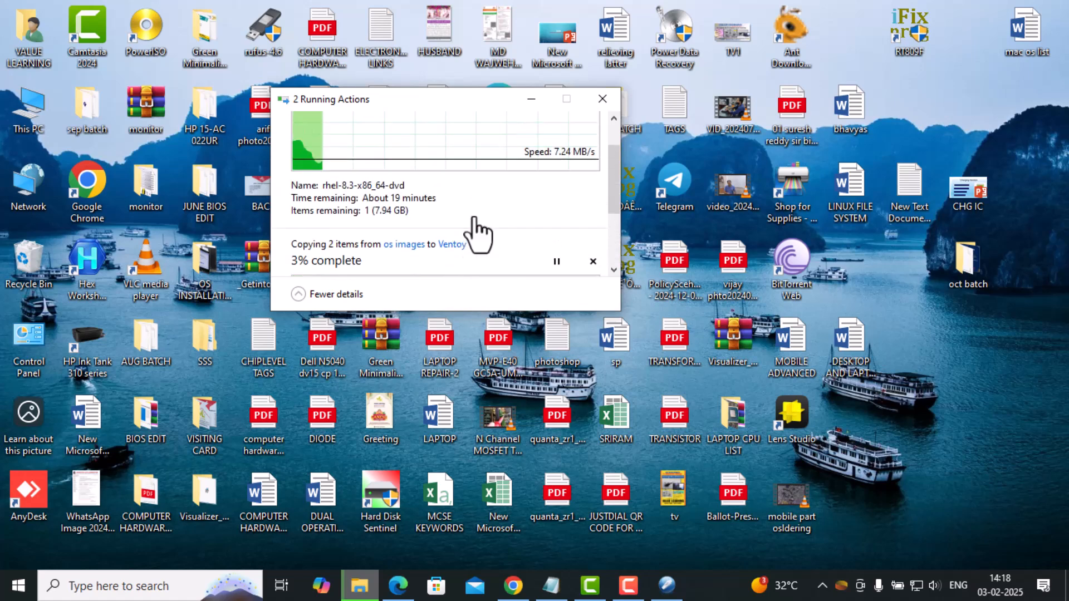
scroll(426, 219, "down", 1)
scroll(427, 215, "down", 3)
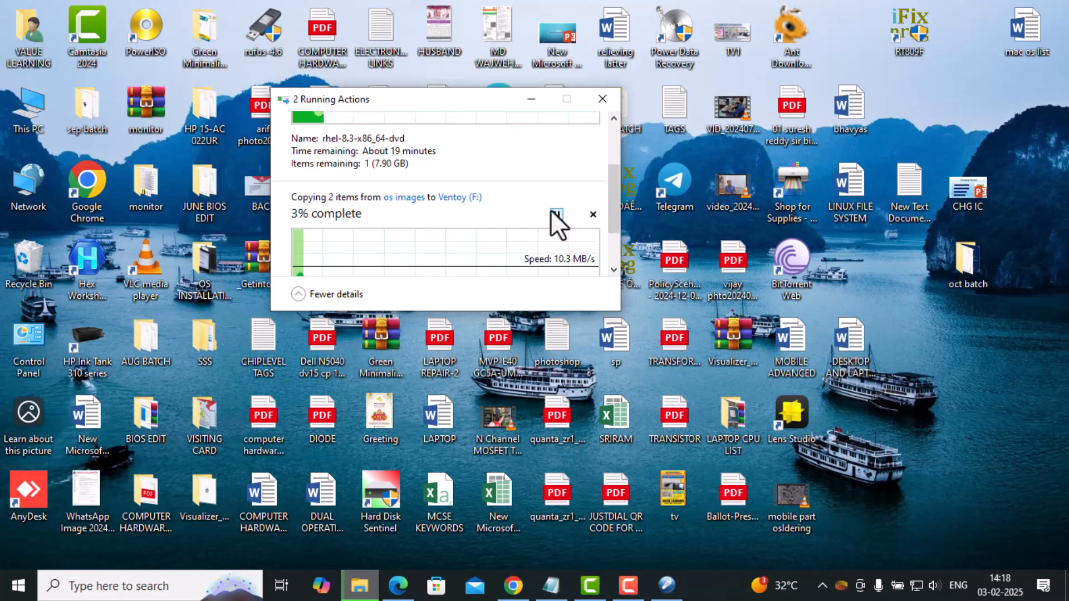
scroll(482, 228, "up", 3)
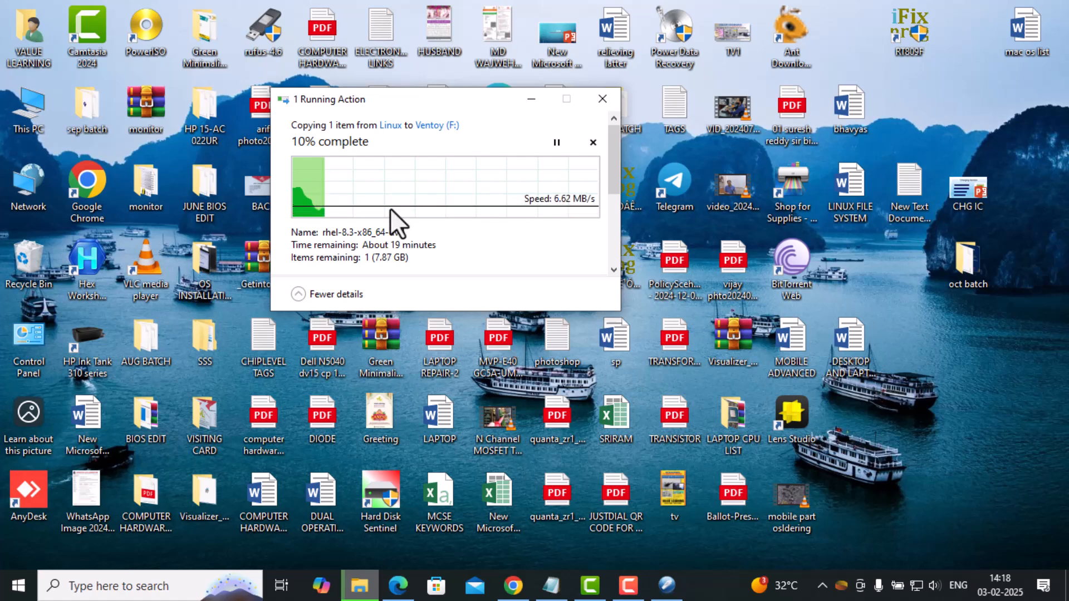
left_click(625, 589)
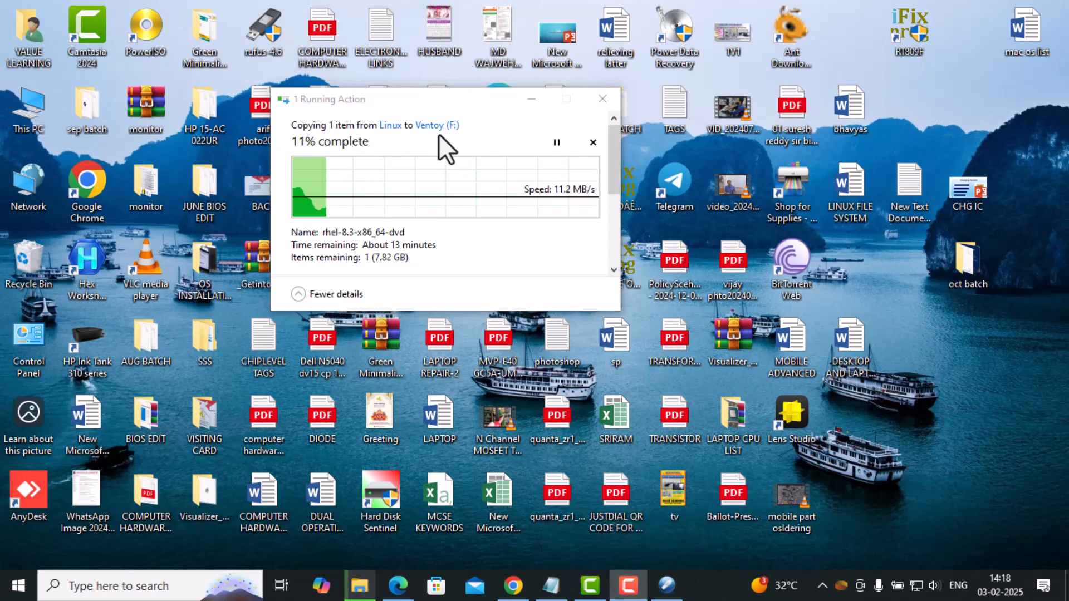